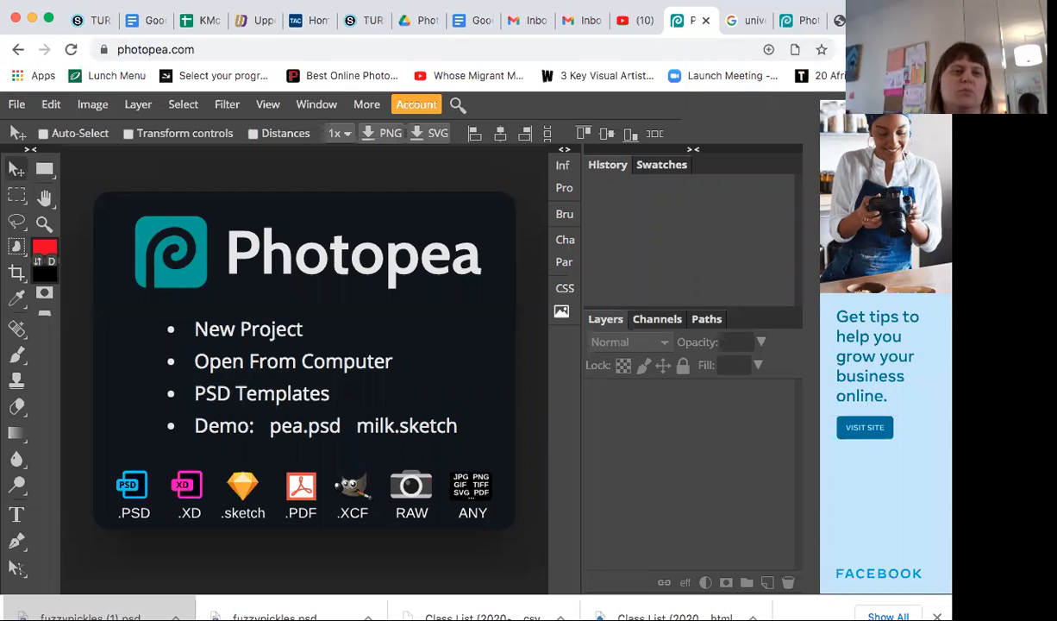
click(19, 105)
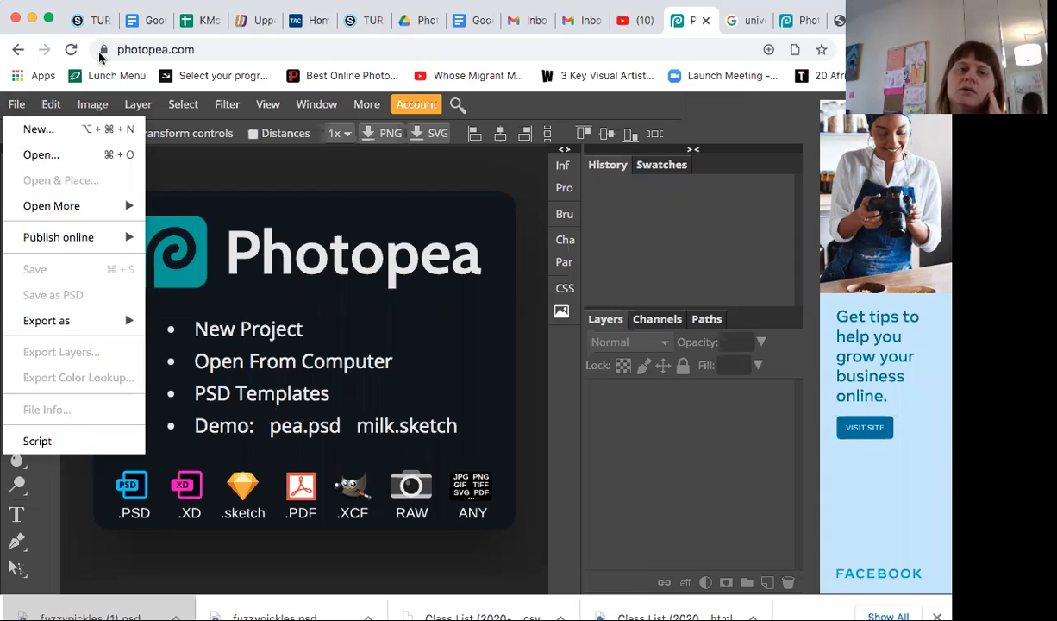
click(92, 103)
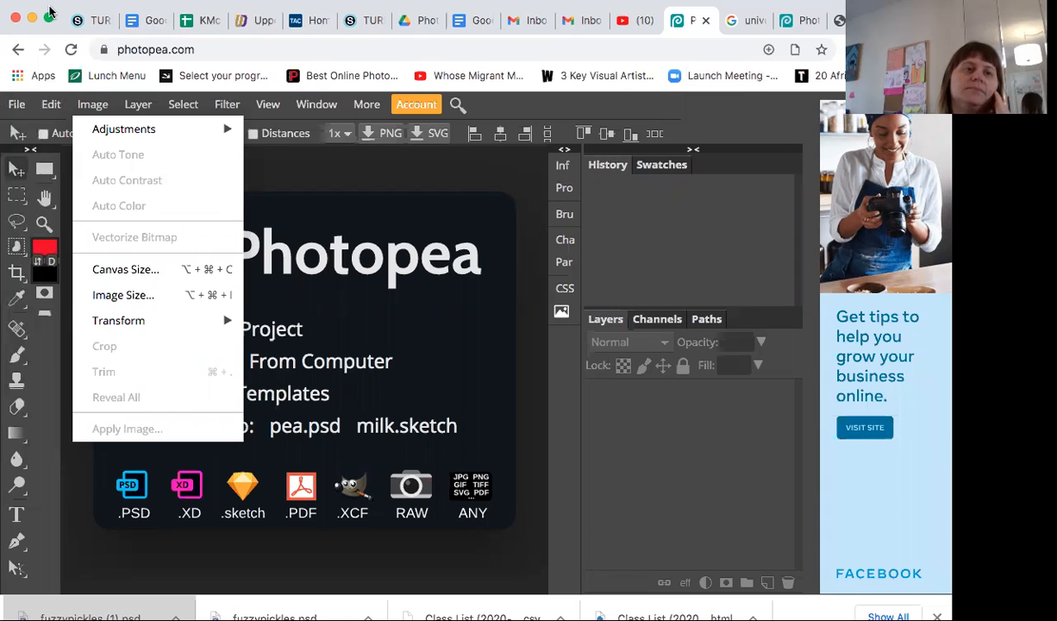
click(619, 55)
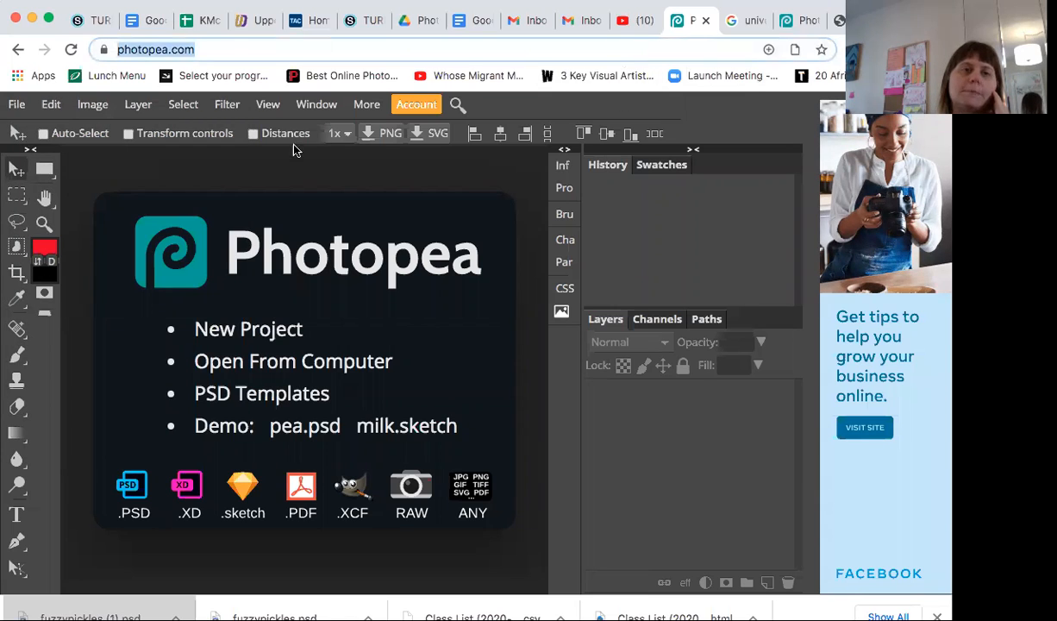
Step: Open the fuzzypickles image from the Desktop
click(16, 105)
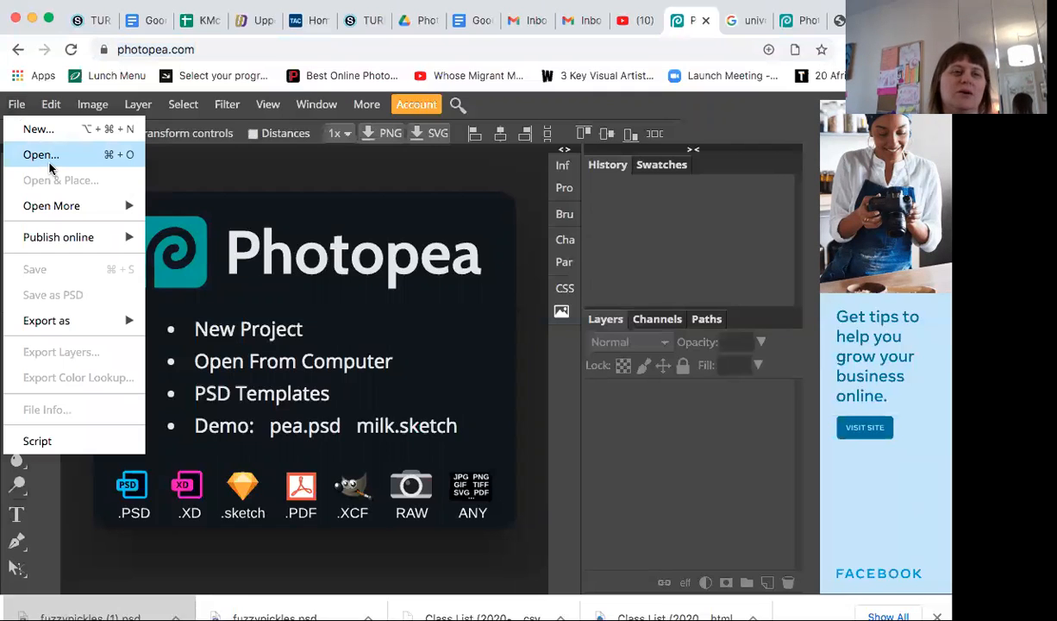
click(49, 164)
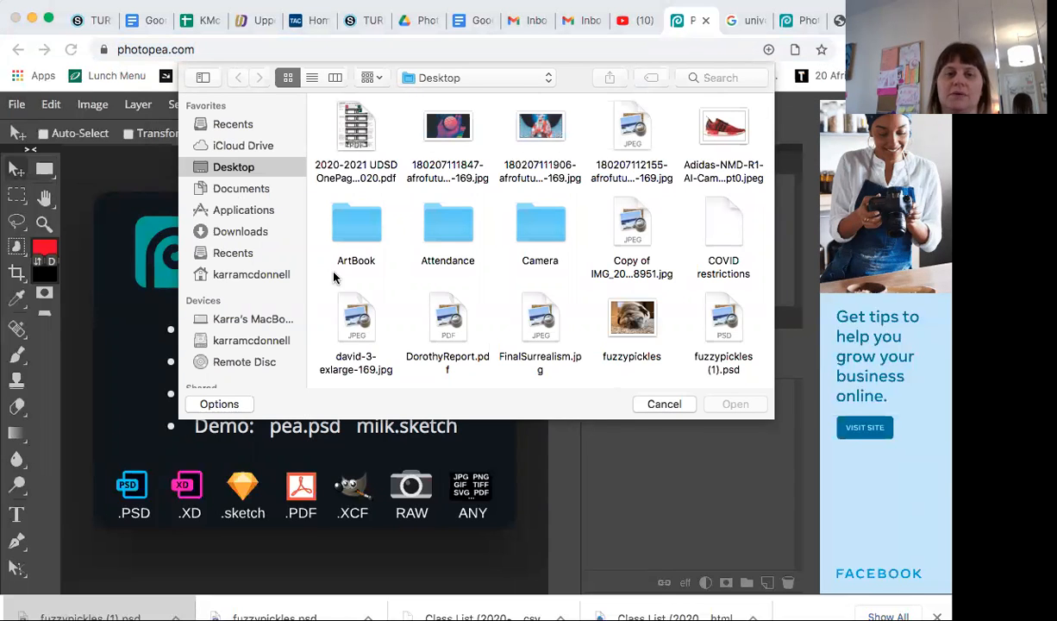
click(625, 320)
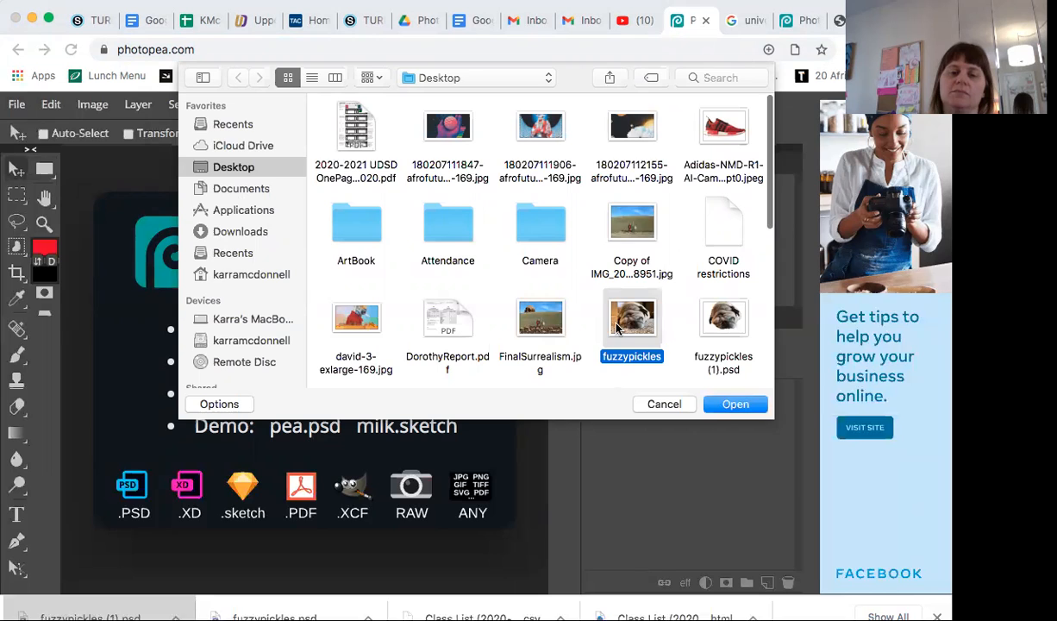
click(733, 404)
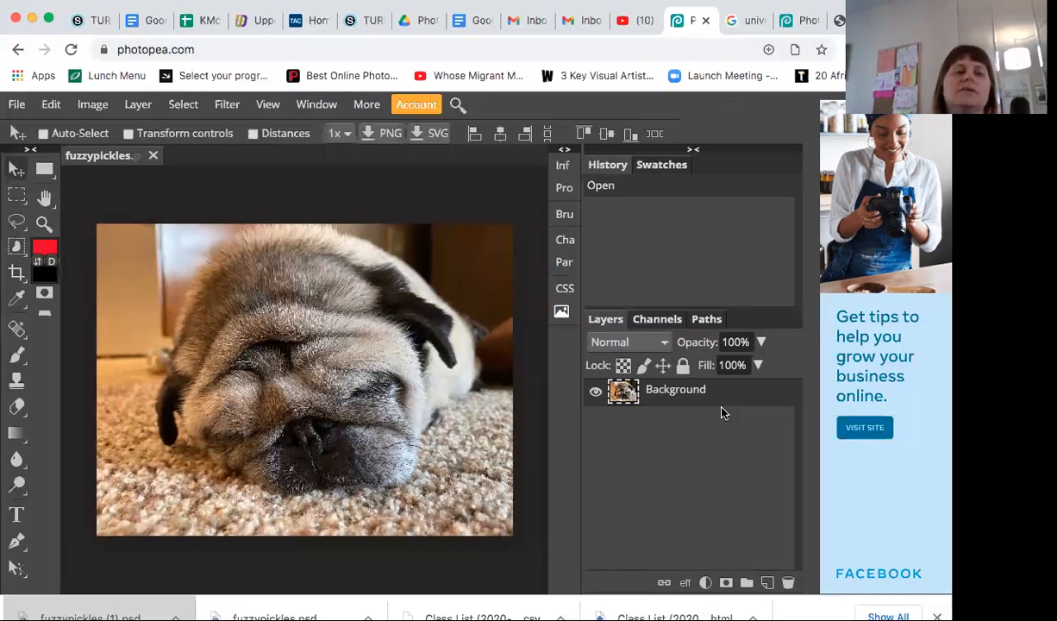
Step: Switch from Object Selection to the Quick Selection tool
click(16, 247)
click(16, 247)
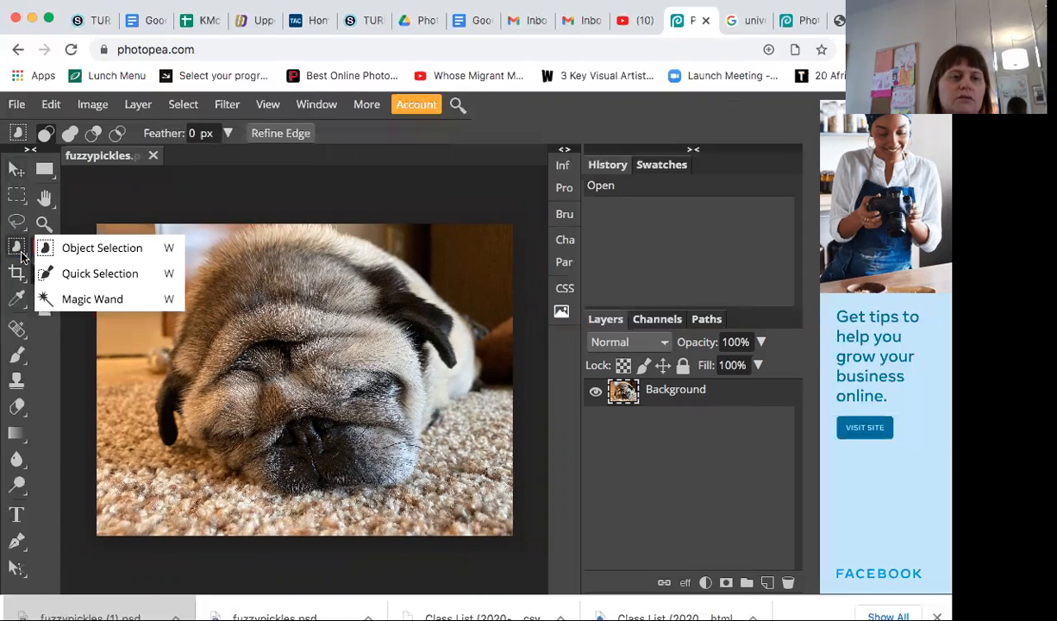
click(123, 278)
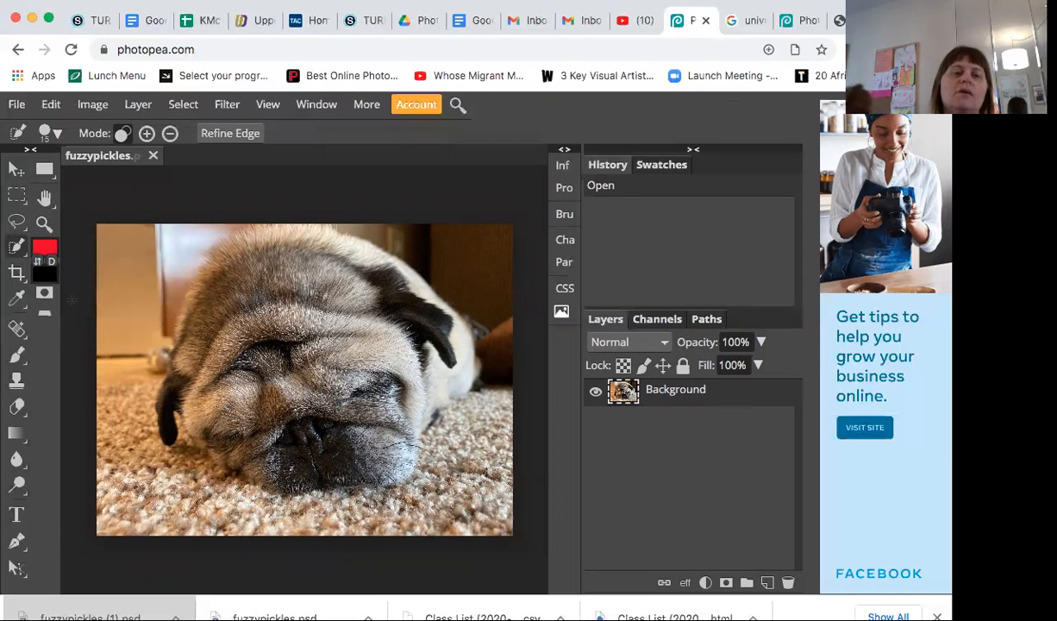
Step: Try selecting the pug with Quick Selection strokes, reverting the image to its opened state after each attempt
click(125, 278)
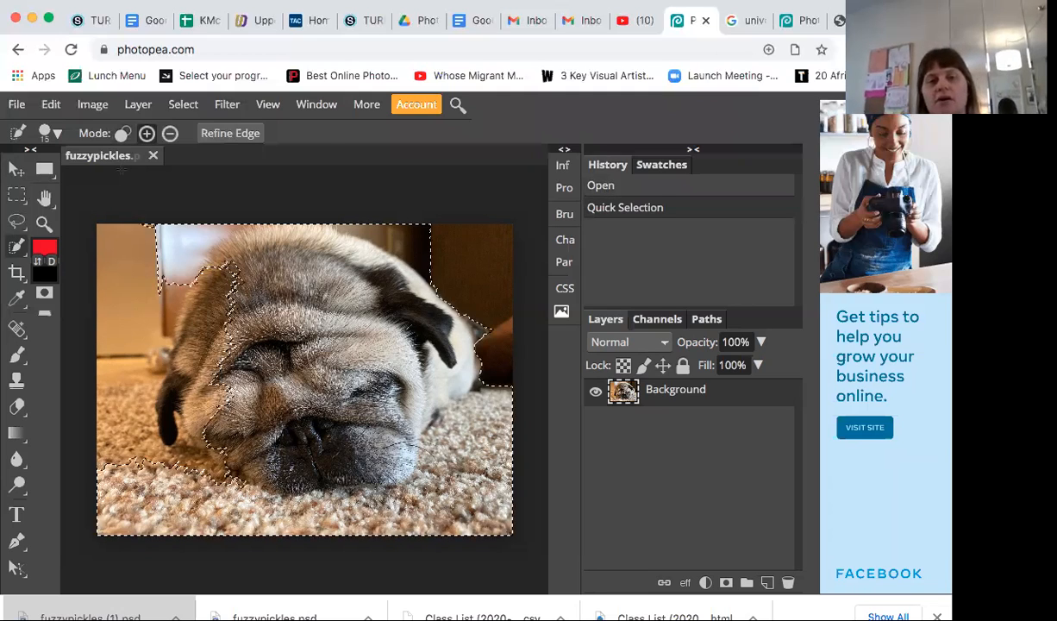
click(601, 190)
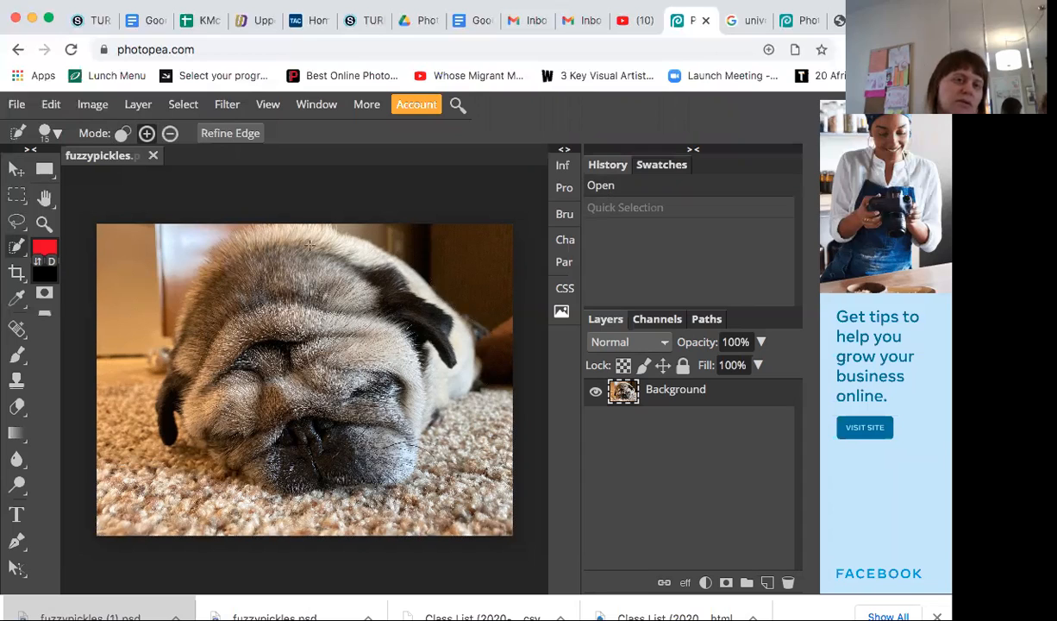
drag(309, 244, 162, 272)
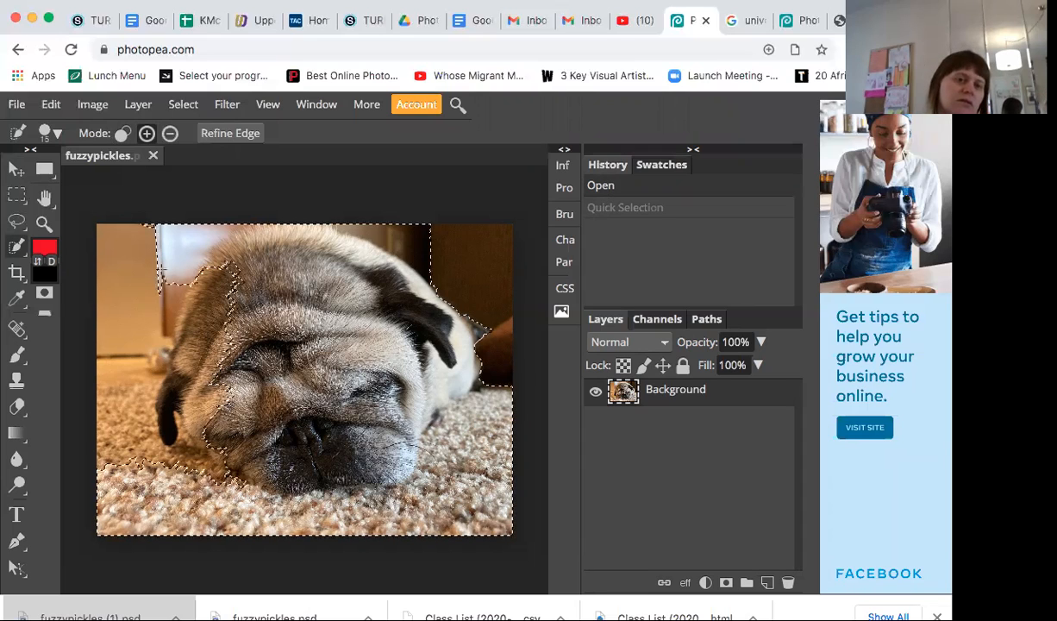
drag(150, 372, 192, 374)
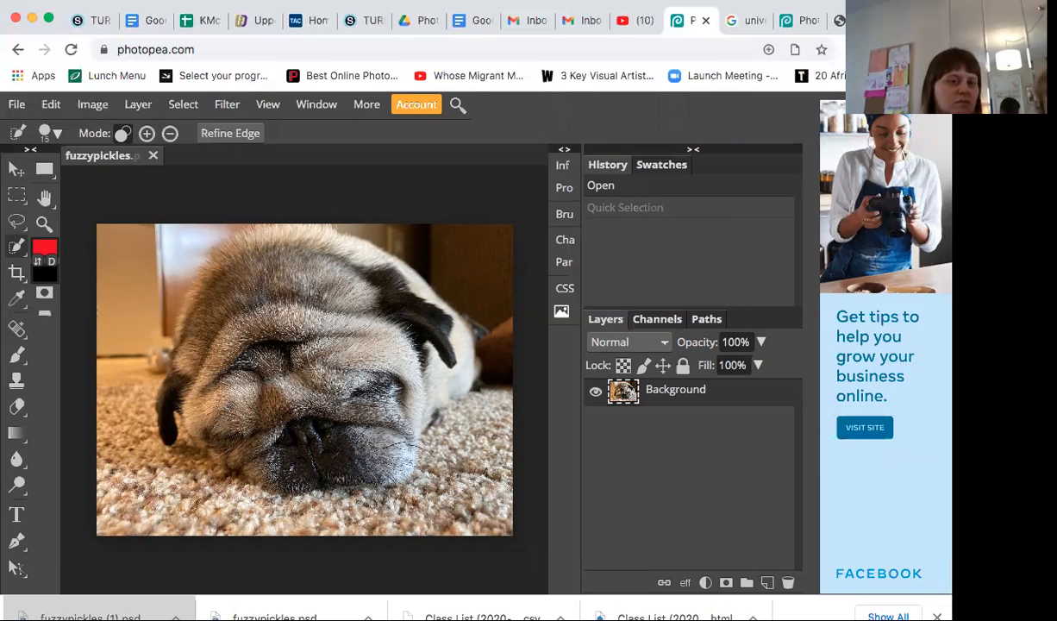
click(319, 371)
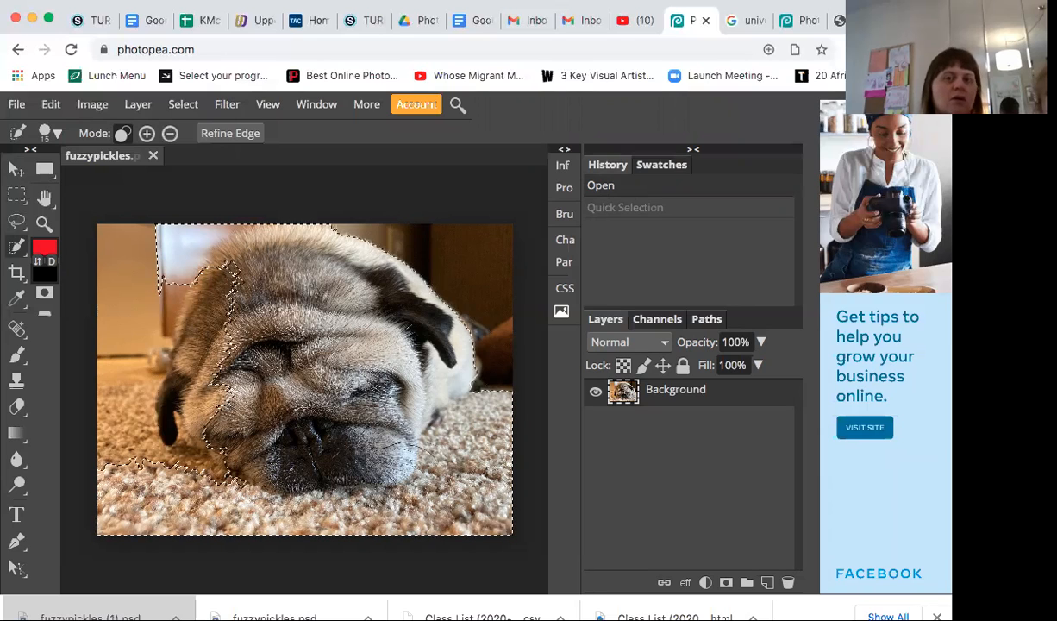
click(610, 195)
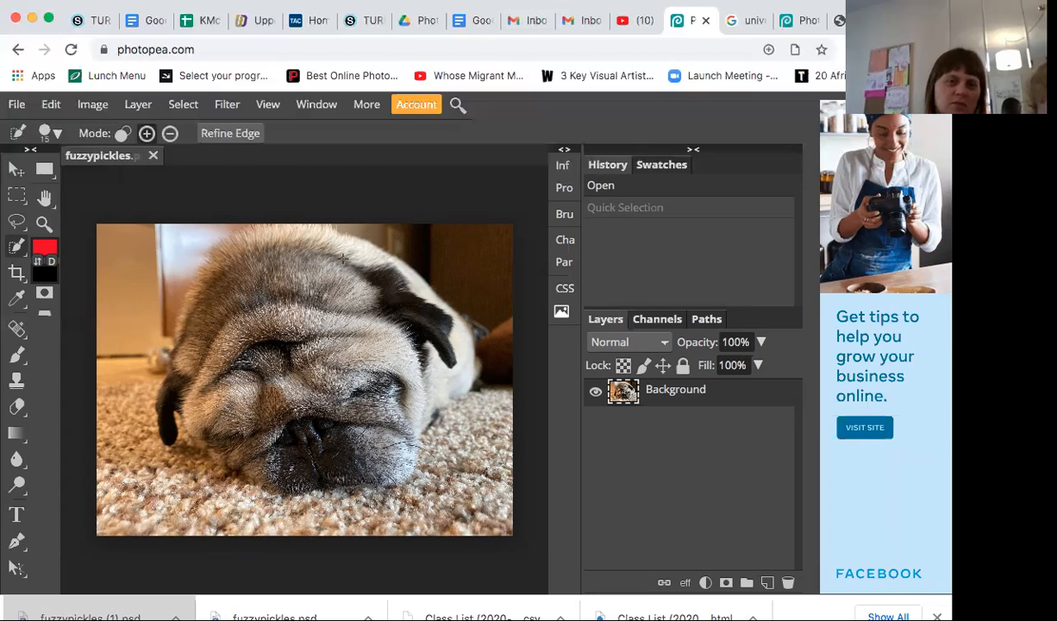
Step: Select the pug with a Quick Selection stroke from its upper back down to its lower-left cheek
key(super+a)
mouse_move(293, 266)
mouse_down()
mouse_move(188, 350)
mouse_move(204, 450)
mouse_up()
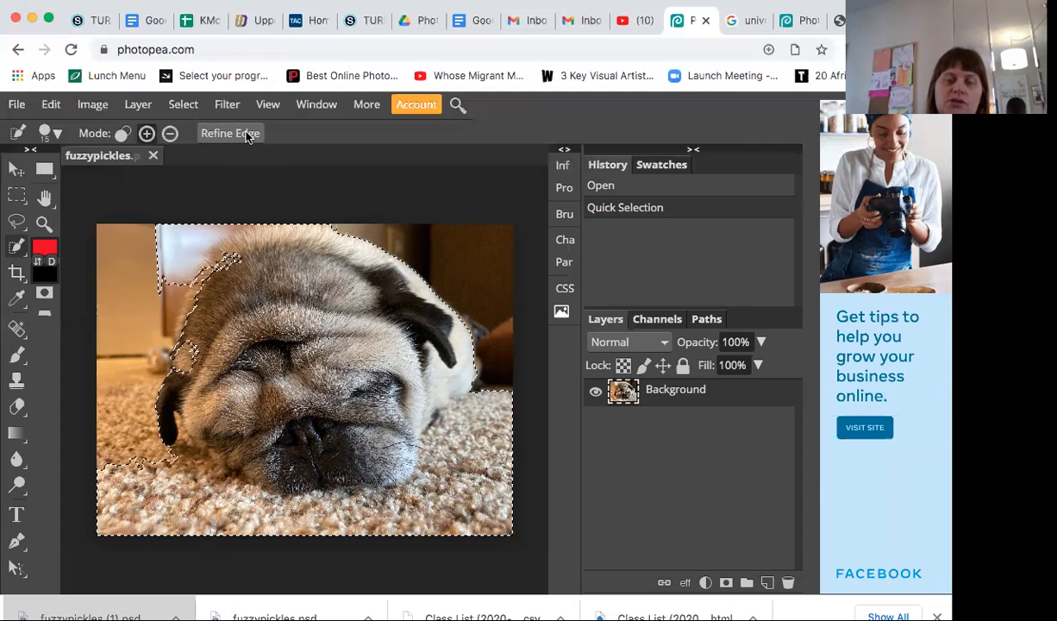
Step: Open Refine Edge for the pug selection and set its brush to 85 px size and 80% hardness
click(185, 104)
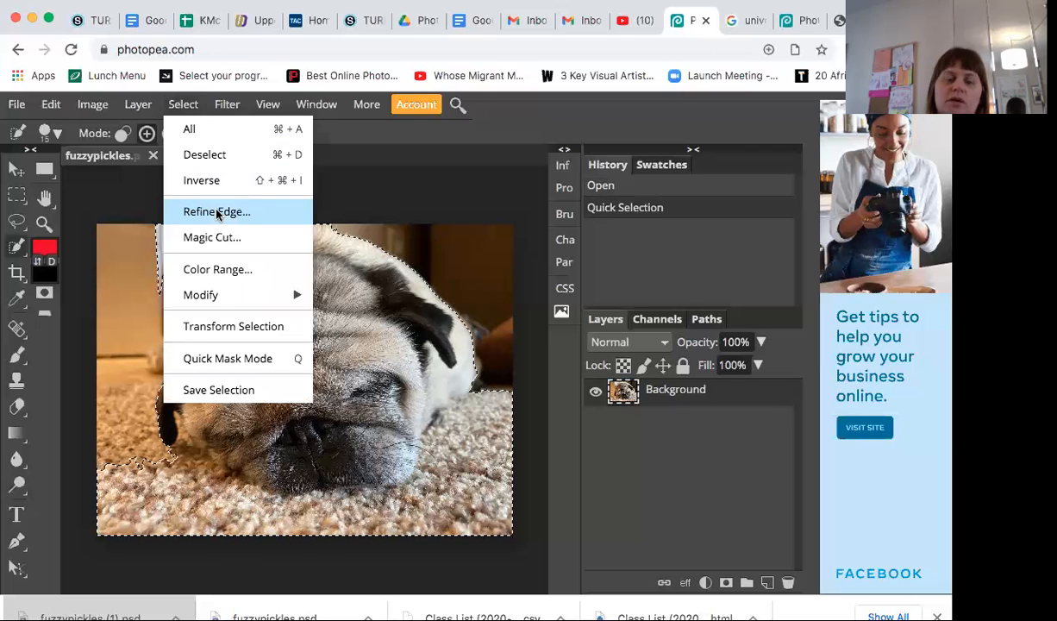
click(322, 137)
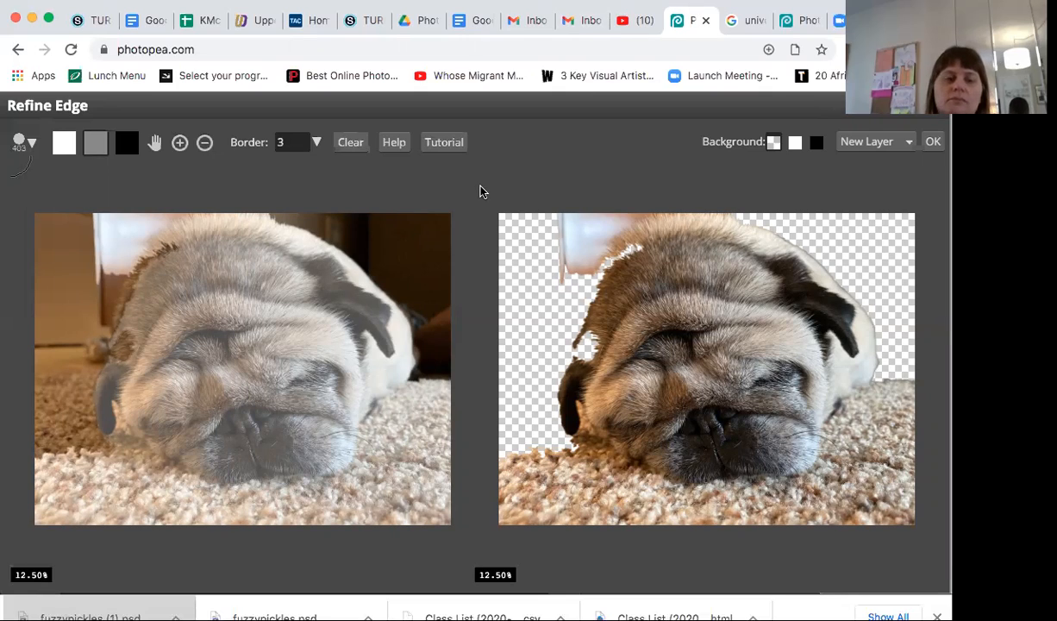
click(33, 144)
drag(151, 188, 93, 188)
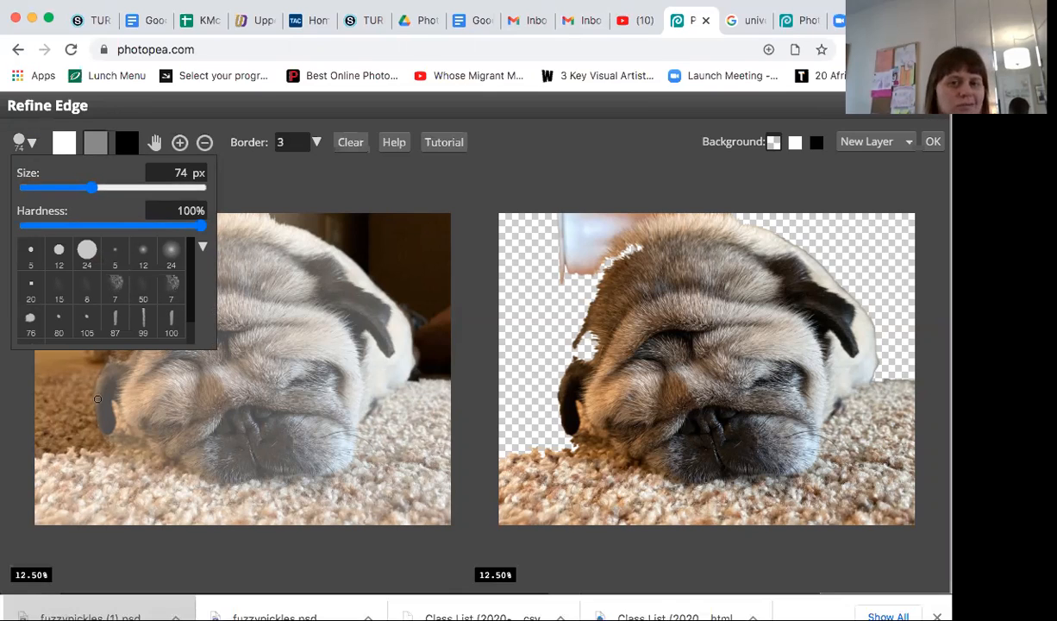
mouse_move(93, 191)
mouse_down()
mouse_move(102, 191)
mouse_move(94, 191)
mouse_up()
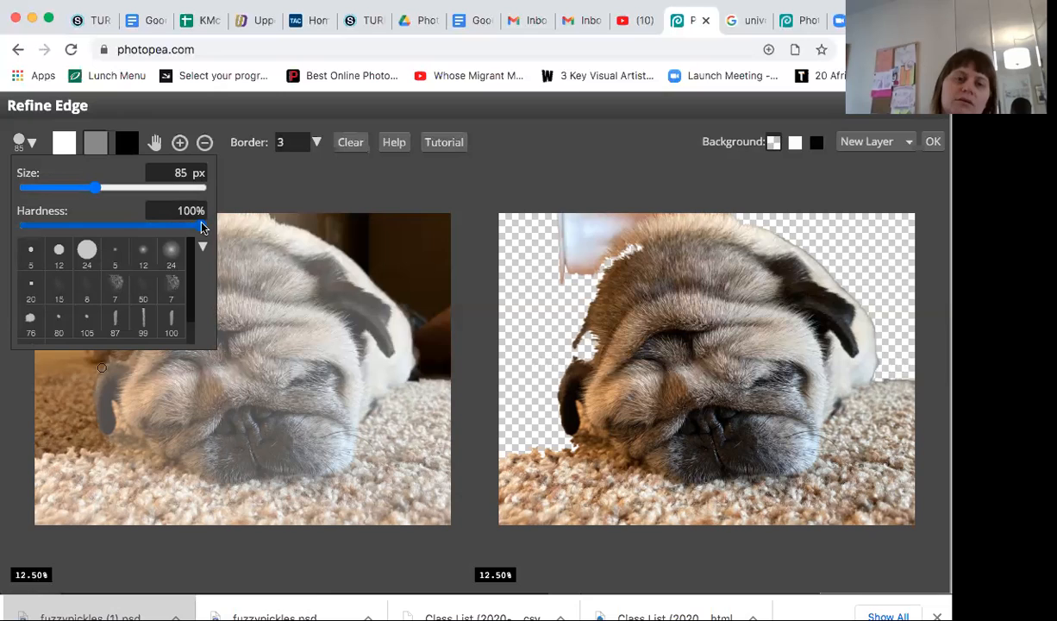
drag(203, 226, 165, 227)
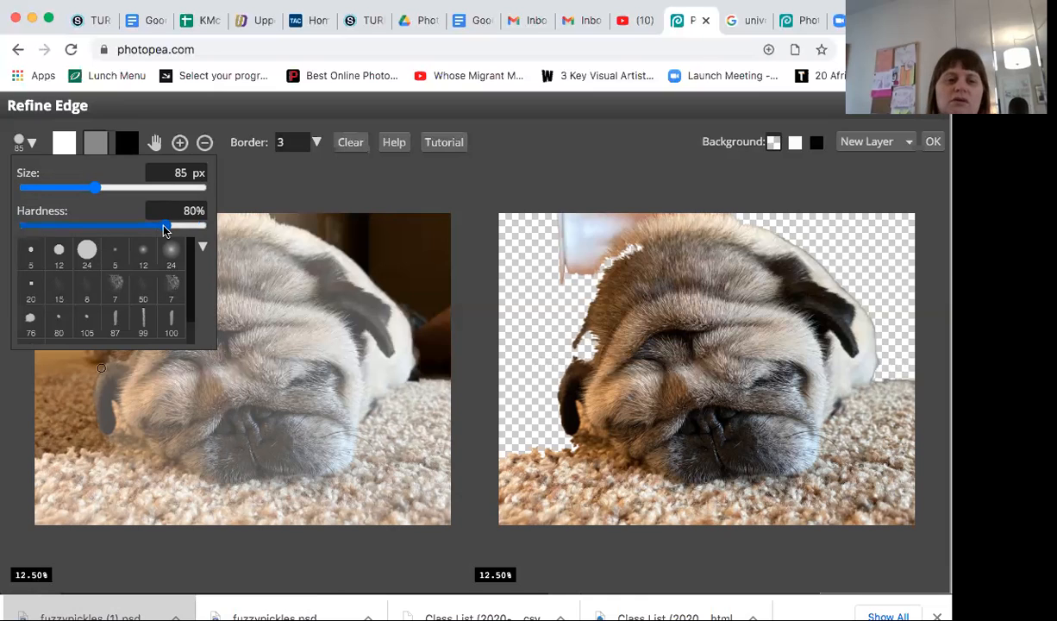
click(481, 173)
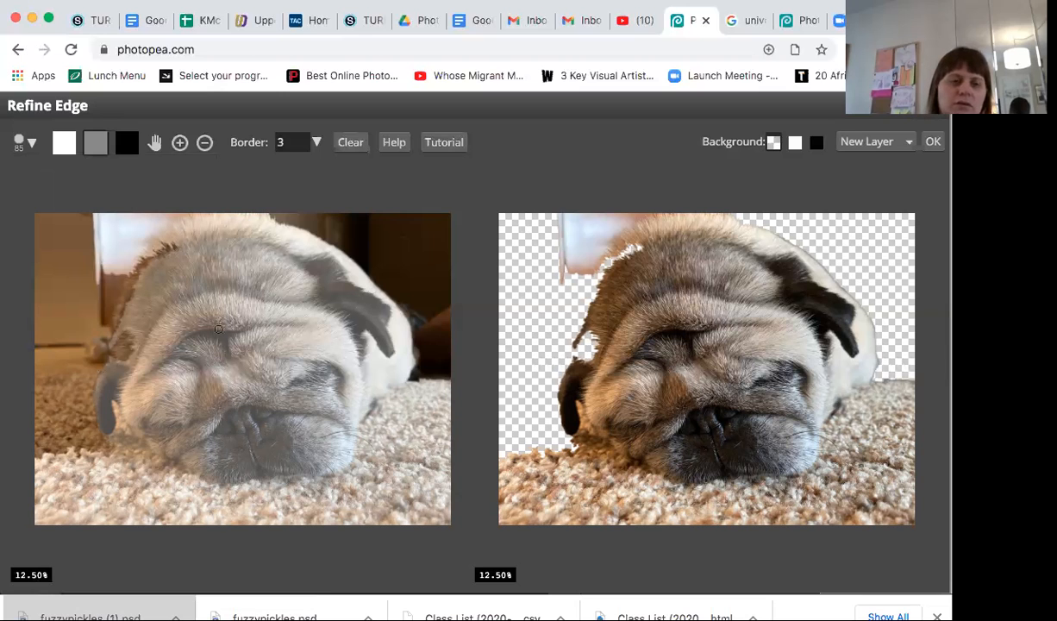
Step: Examine the pug's fur and cut-out edge at several magnifications, including the boundary along the upper-left of its head
scroll(218, 328, up, 1)
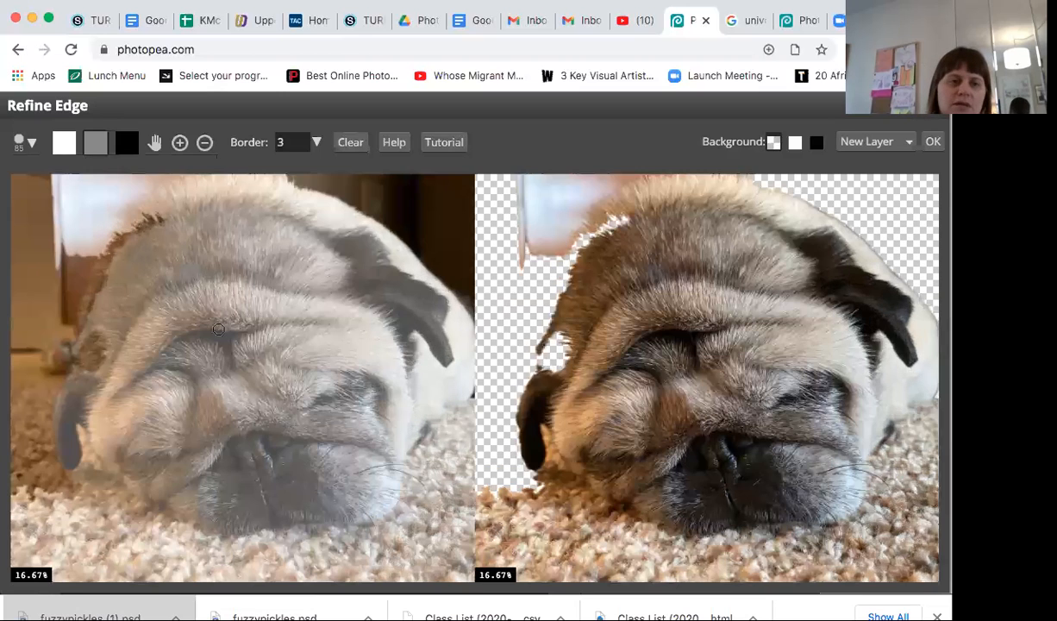
scroll(218, 329, up, 1)
scroll(218, 329, up, 1)
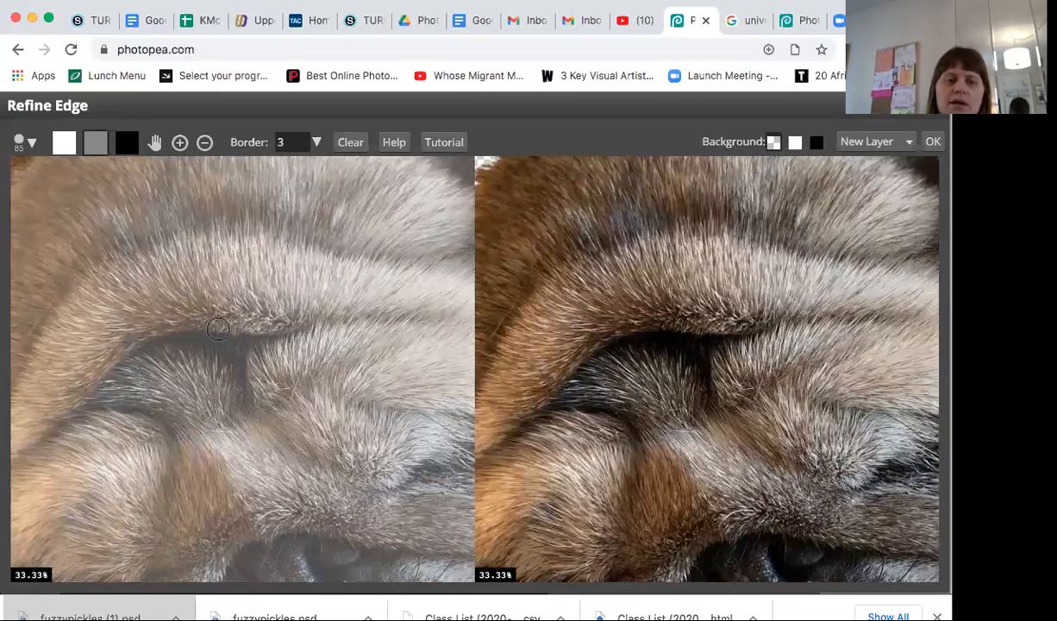
scroll(218, 329, down, 3)
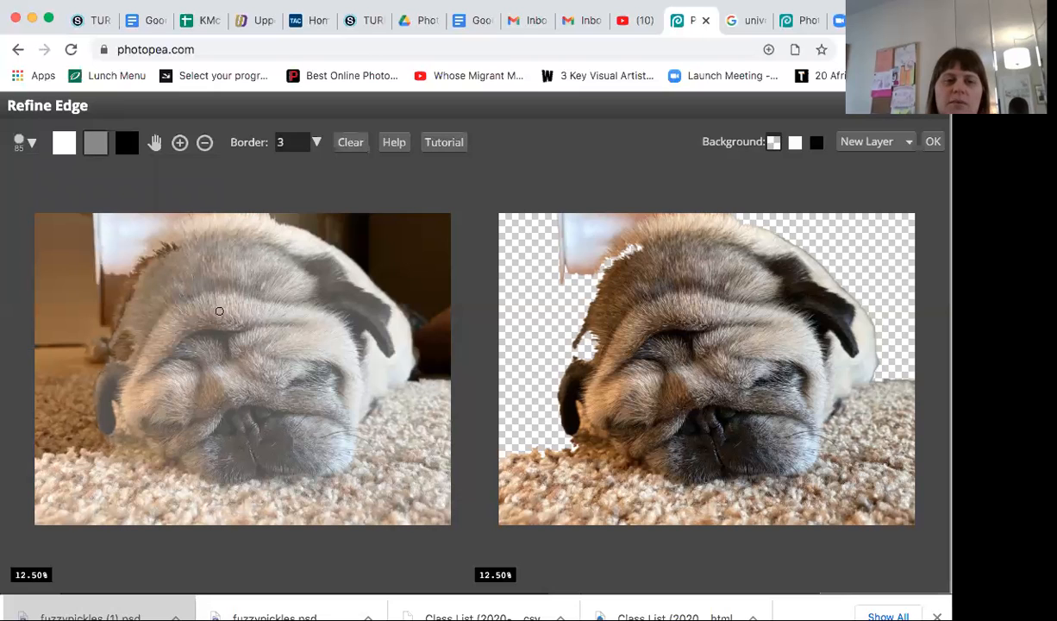
scroll(219, 310, up, 2)
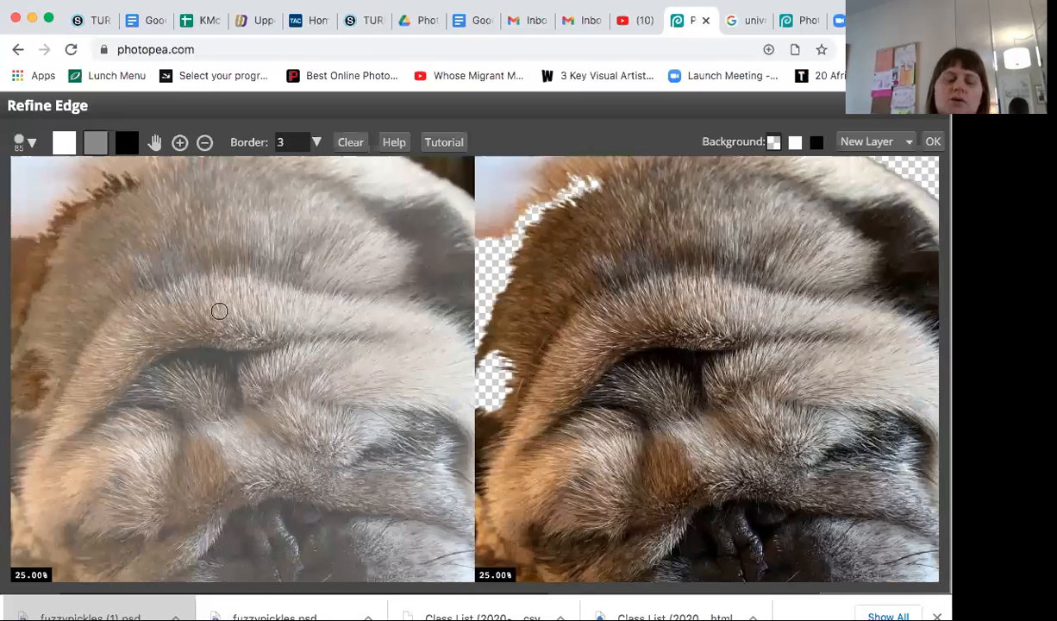
scroll(219, 310, up, 1)
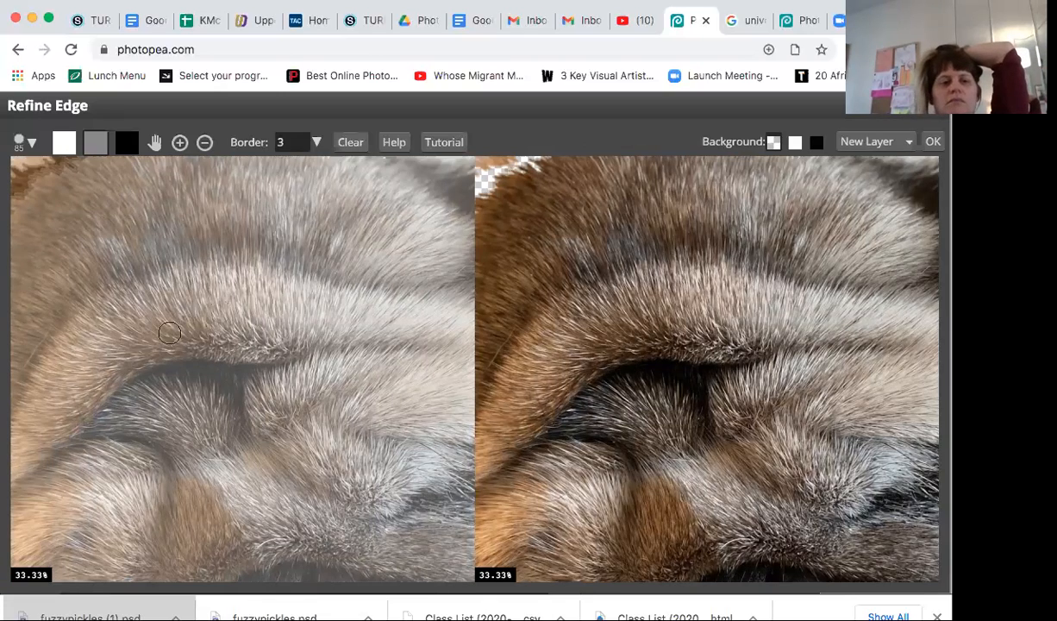
scroll(169, 332, up, 1)
scroll(169, 332, up, 1)
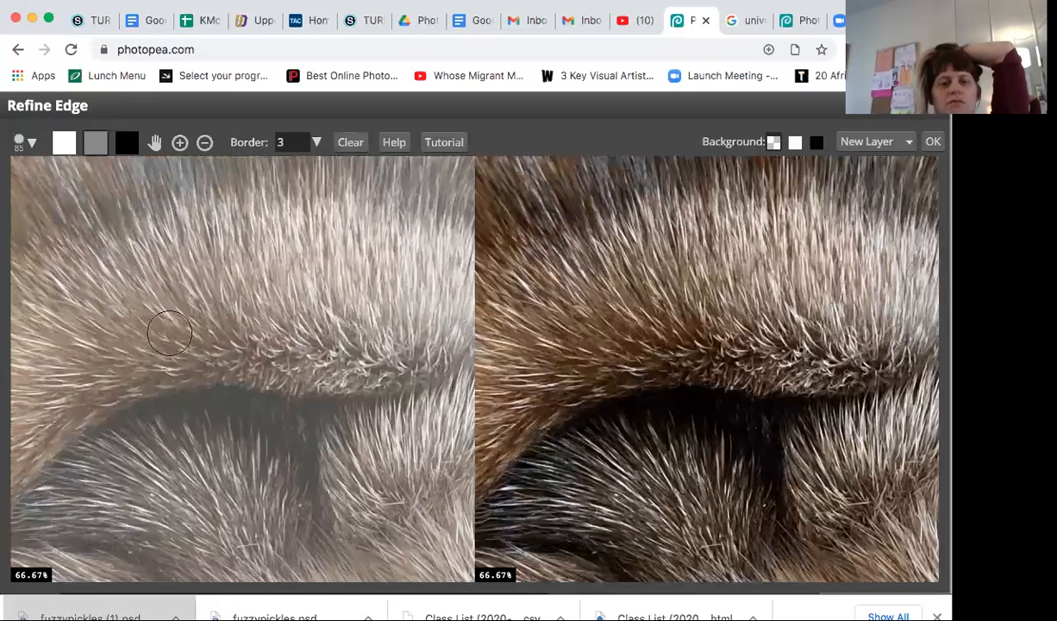
scroll(169, 333, down, 2)
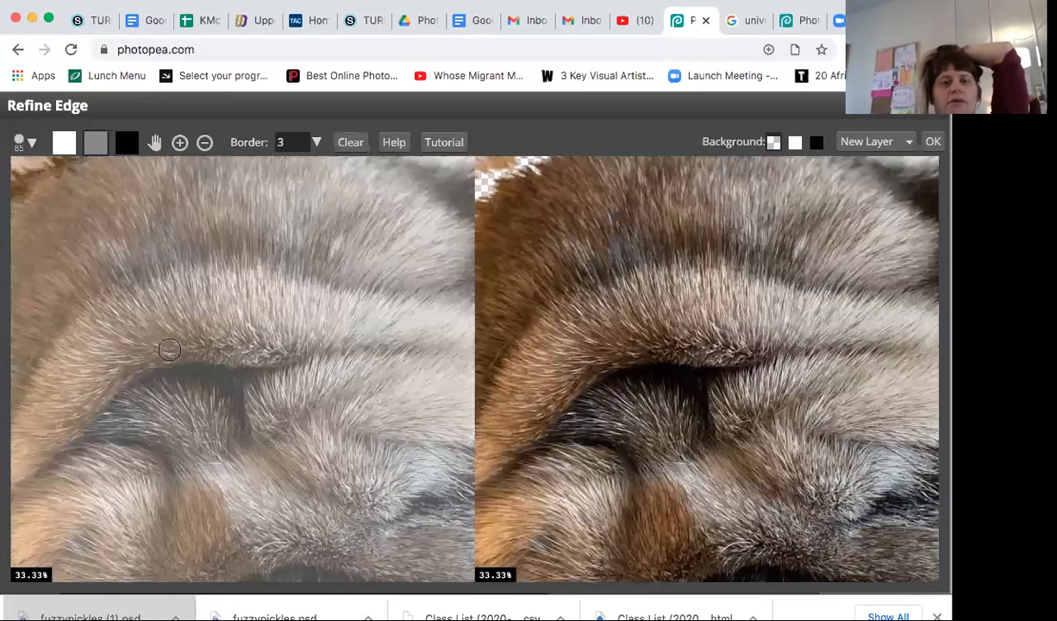
scroll(169, 348, down, 1)
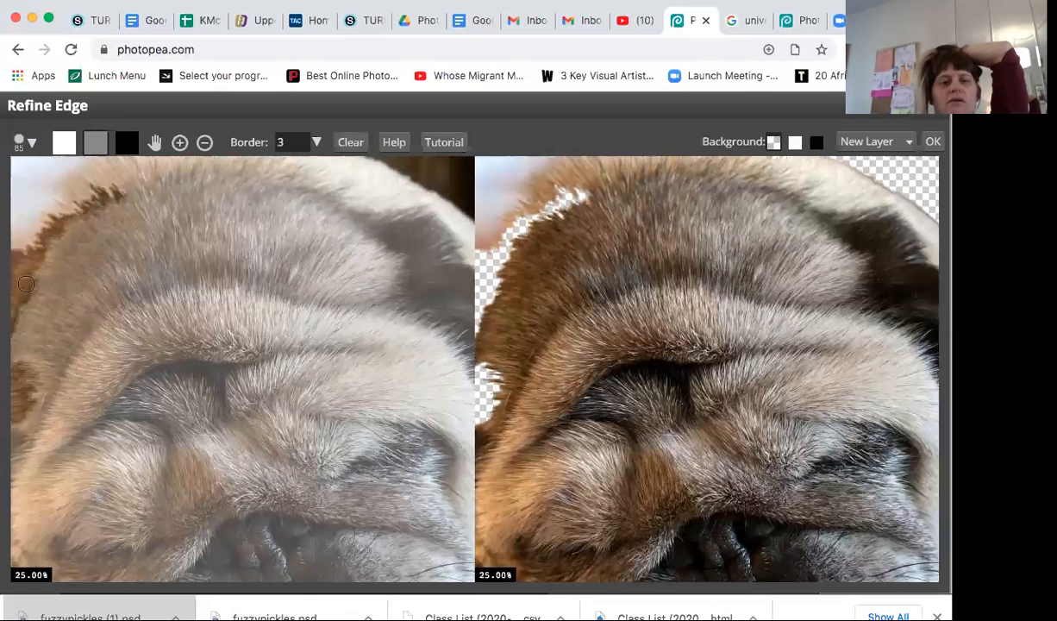
scroll(26, 284, down, 1)
scroll(52, 293, down, 1)
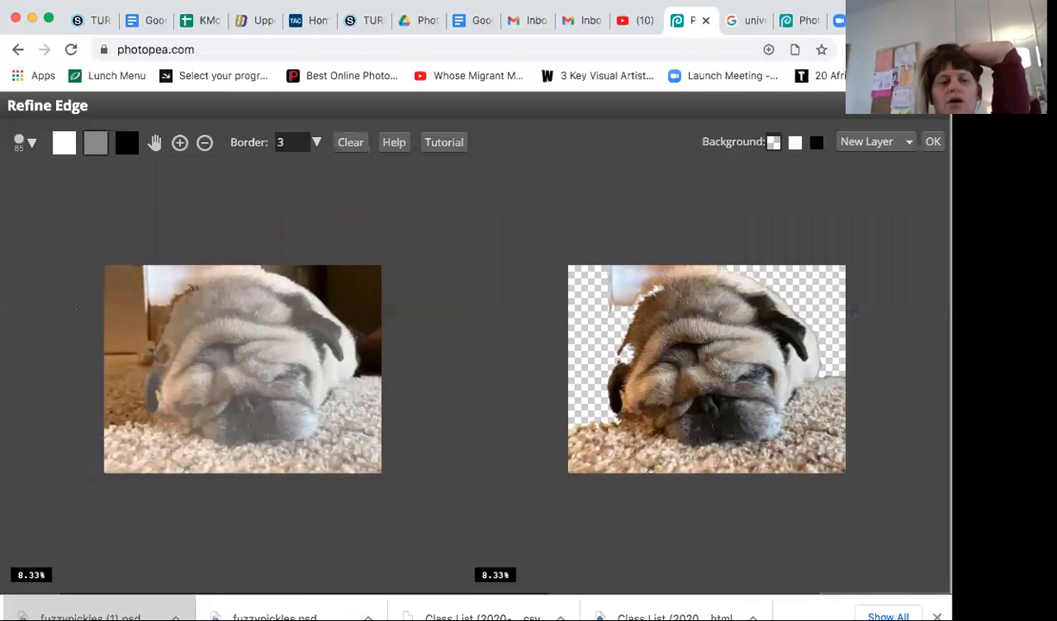
scroll(161, 351, up, 1)
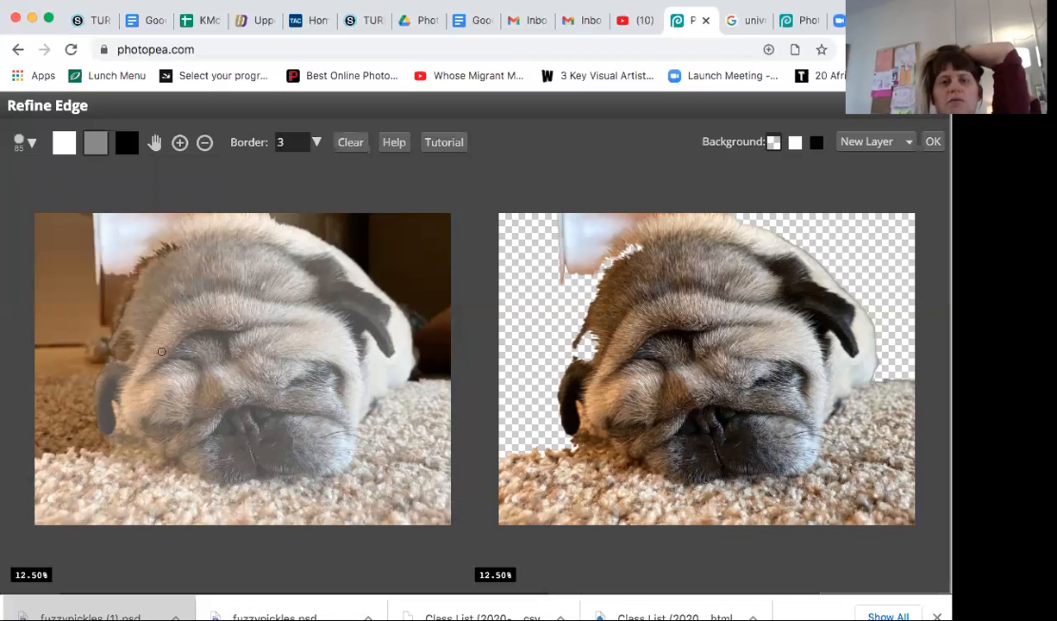
scroll(161, 351, up, 1)
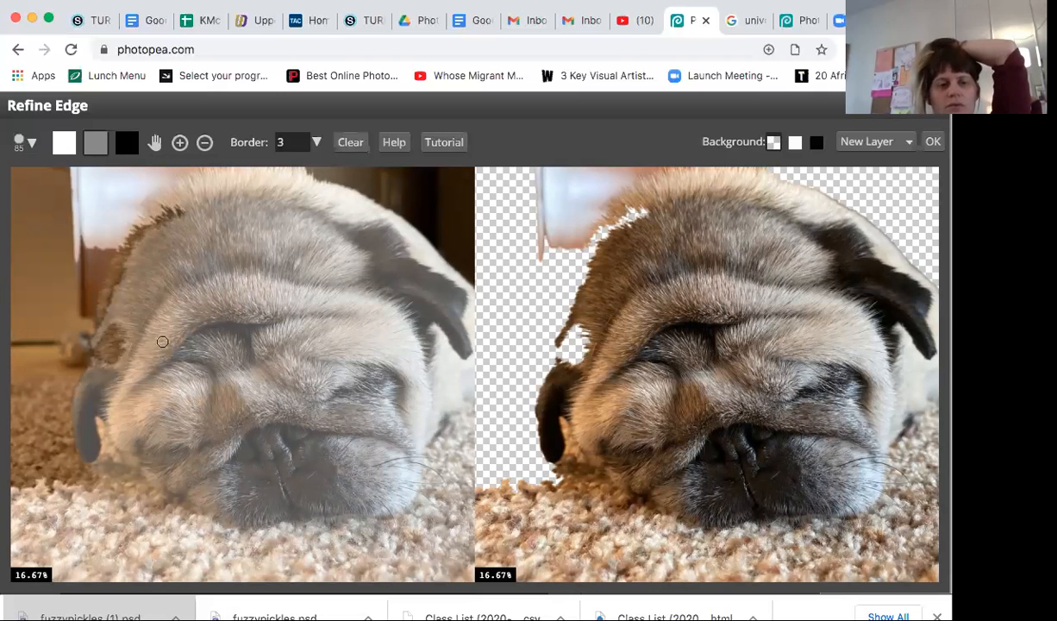
scroll(162, 340, up, 1)
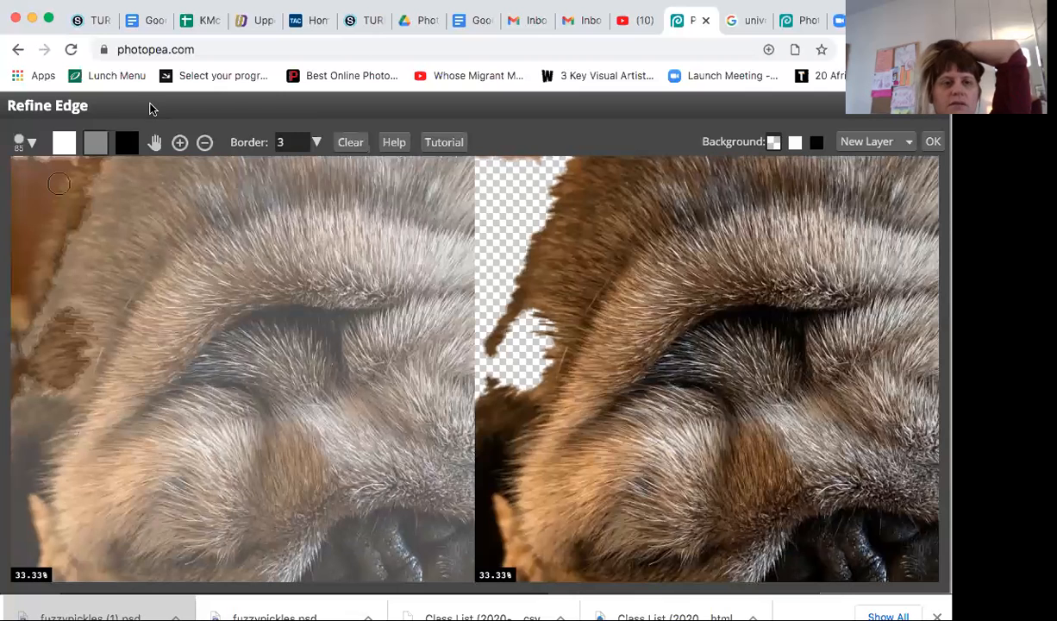
click(153, 143)
drag(102, 215, 174, 372)
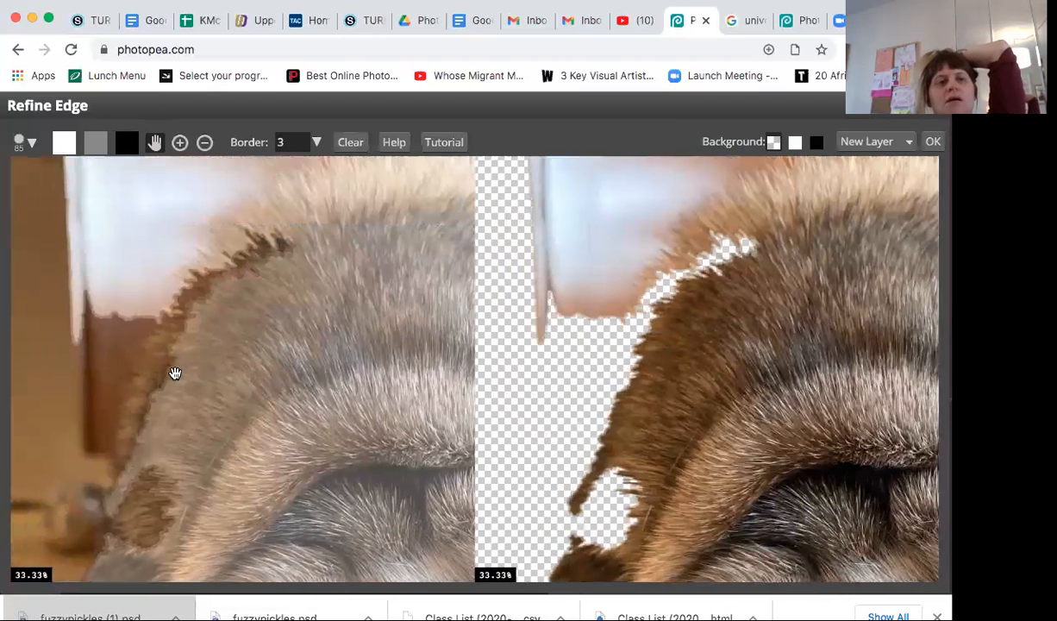
Step: Paint the missing fur along the upper-left edge of the pug's head back in as foreground, down to the gap near its ear
click(127, 152)
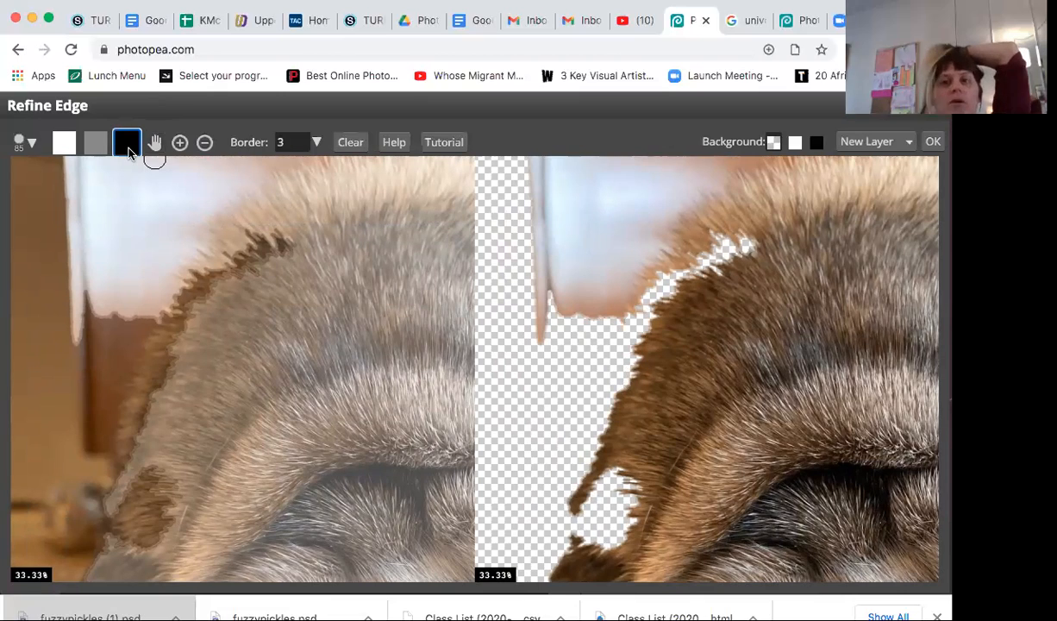
click(67, 141)
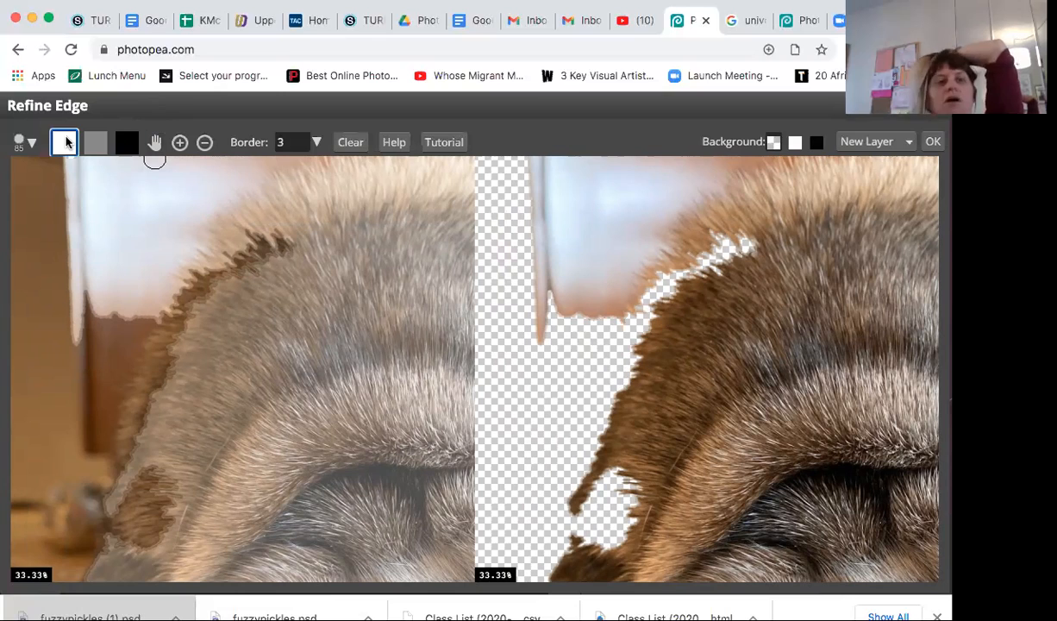
click(96, 152)
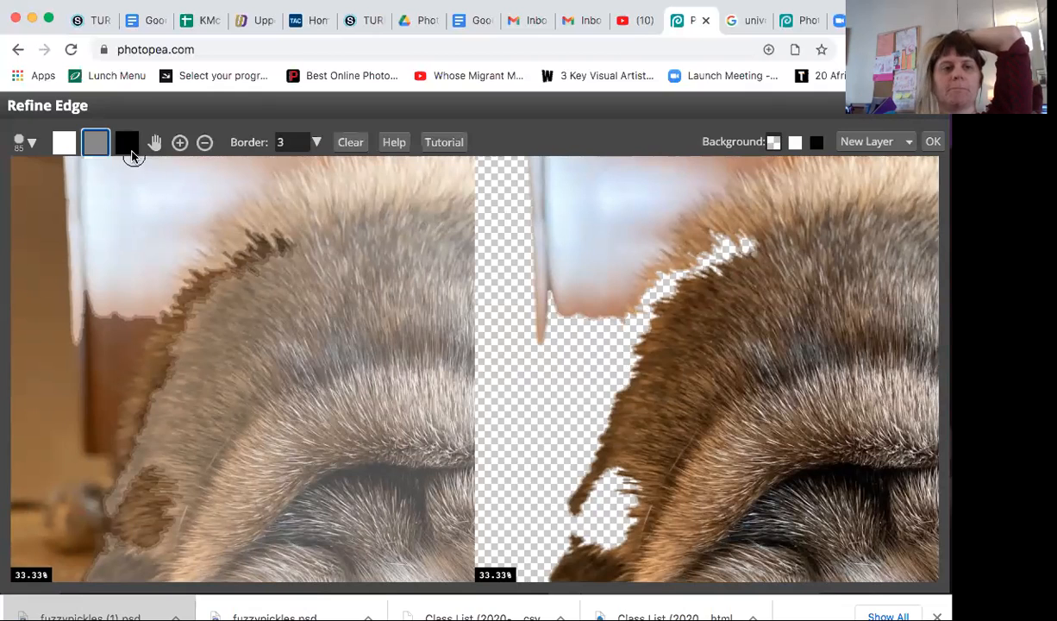
click(64, 145)
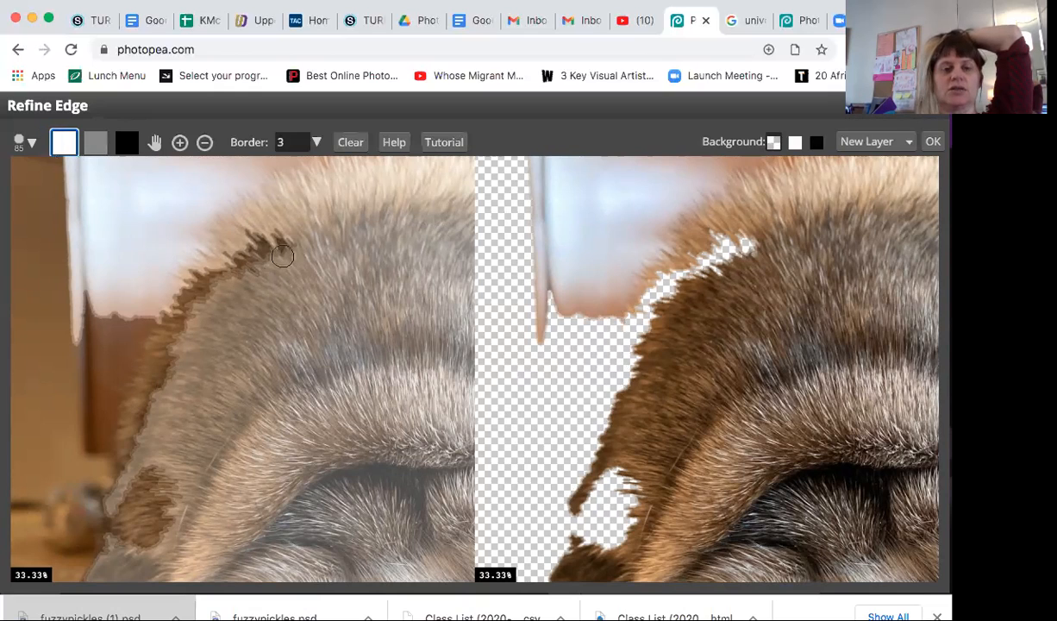
mouse_move(283, 257)
mouse_down()
mouse_move(271, 217)
mouse_move(261, 243)
mouse_move(241, 234)
mouse_move(242, 269)
mouse_move(216, 263)
mouse_move(259, 212)
mouse_move(286, 252)
mouse_move(277, 260)
mouse_move(259, 238)
mouse_move(261, 266)
mouse_move(169, 297)
mouse_up()
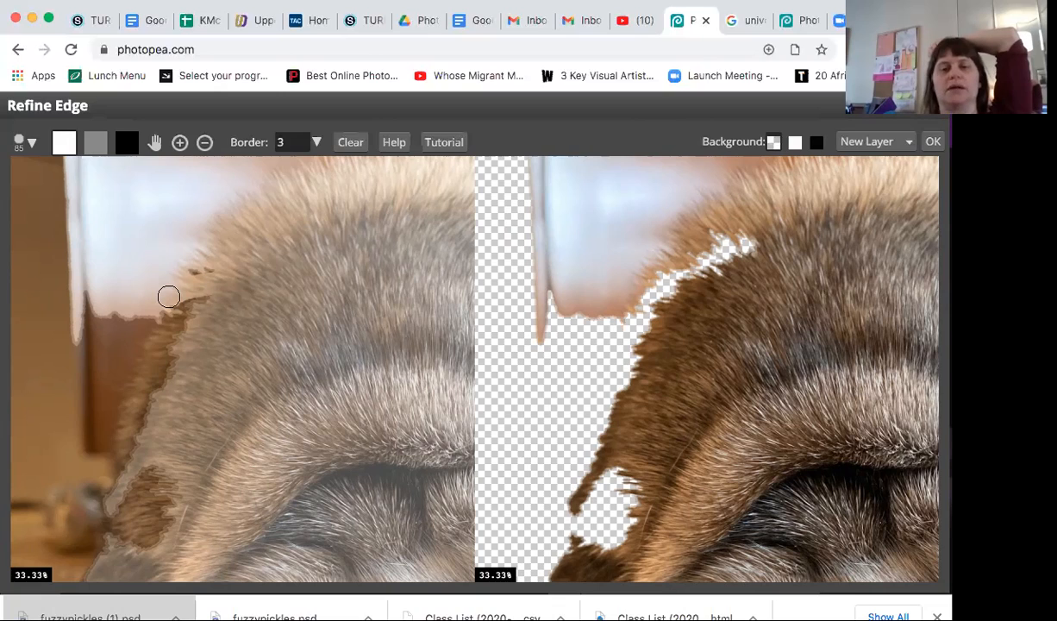
drag(168, 296, 294, 292)
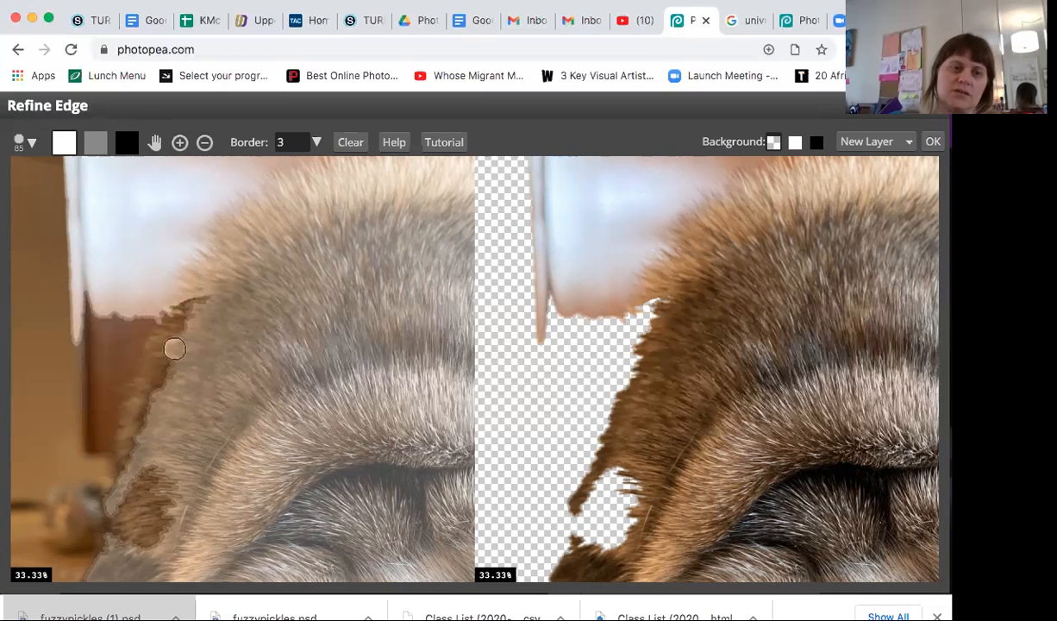
mouse_move(174, 348)
mouse_down()
mouse_move(174, 317)
mouse_move(216, 297)
mouse_move(199, 312)
mouse_up()
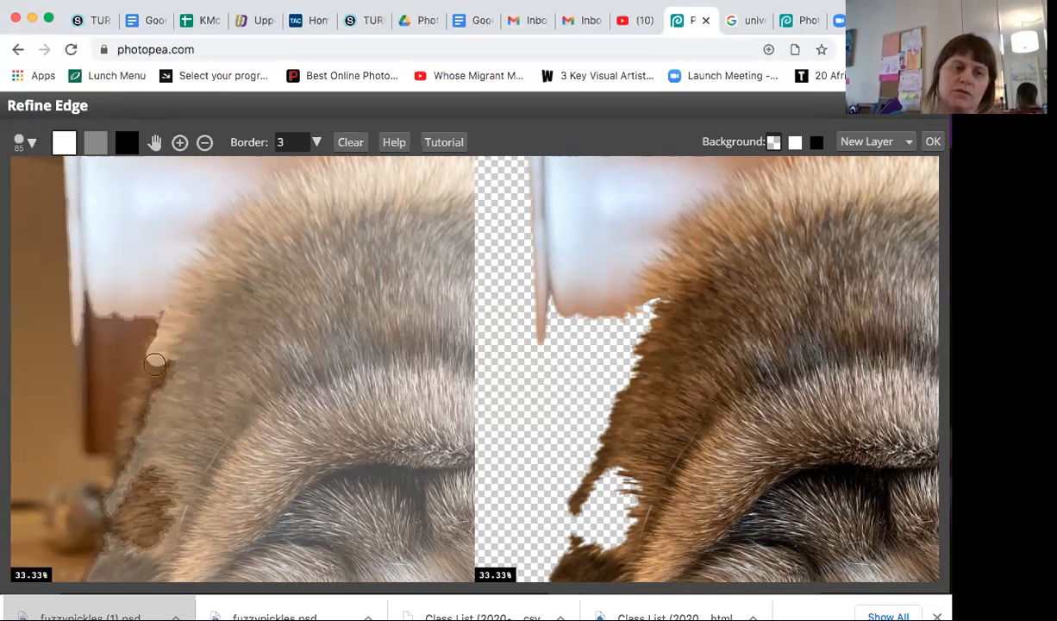
mouse_move(152, 371)
mouse_down()
mouse_move(159, 381)
mouse_move(168, 366)
mouse_move(136, 405)
mouse_move(127, 458)
mouse_move(126, 441)
mouse_move(165, 381)
mouse_move(125, 536)
mouse_move(119, 500)
mouse_move(119, 524)
mouse_move(119, 509)
mouse_move(144, 546)
mouse_move(143, 499)
mouse_move(184, 436)
mouse_move(149, 552)
mouse_move(173, 493)
mouse_move(133, 497)
mouse_up()
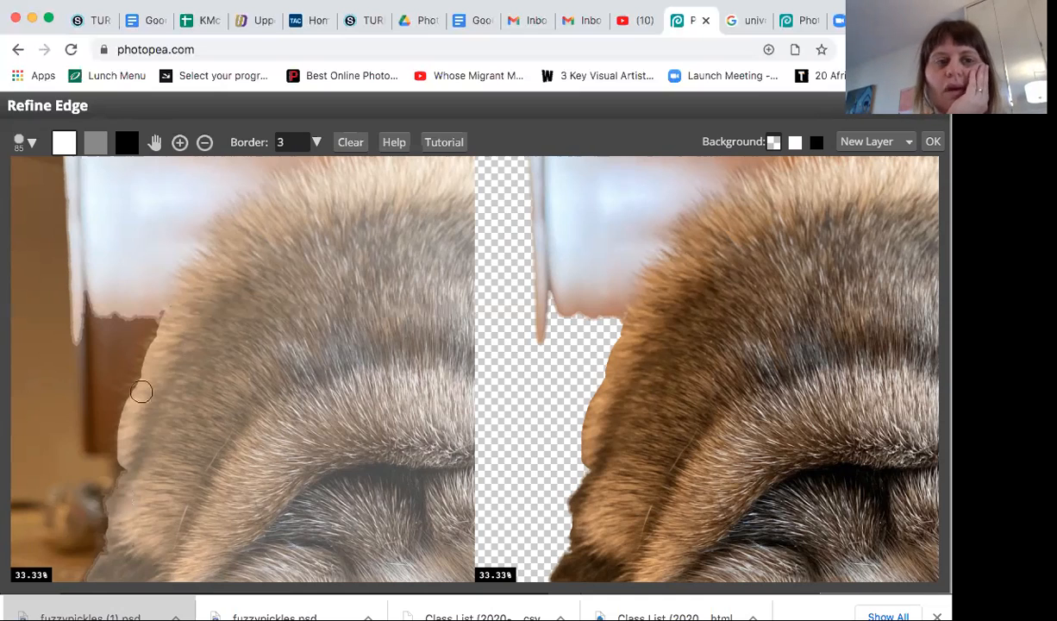
Step: Set the background brush to 183 px and dab it on the pale window area beside the pug's head
click(127, 145)
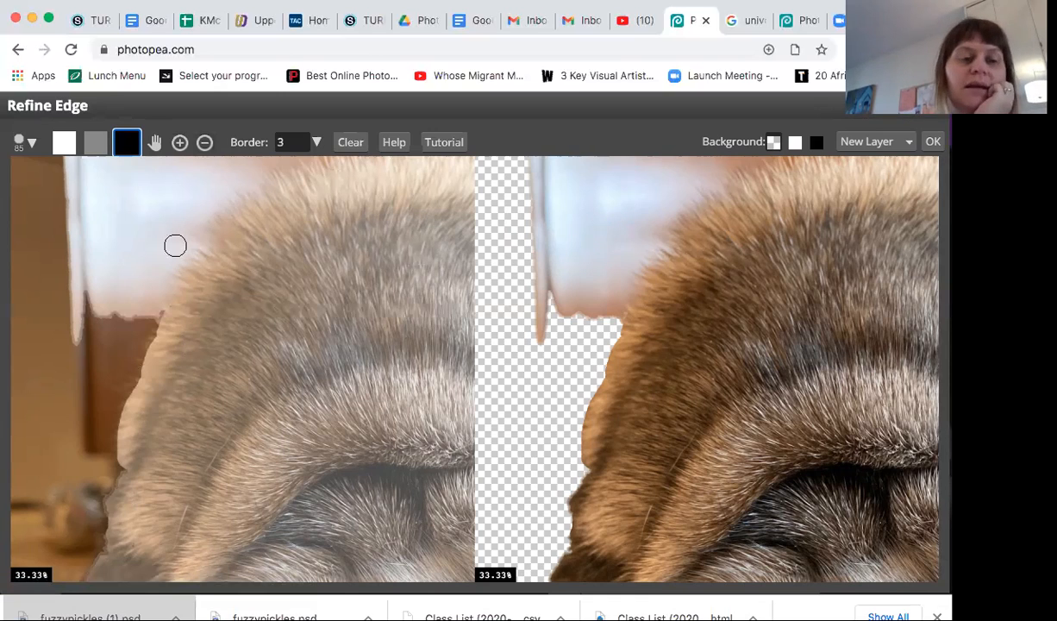
click(31, 149)
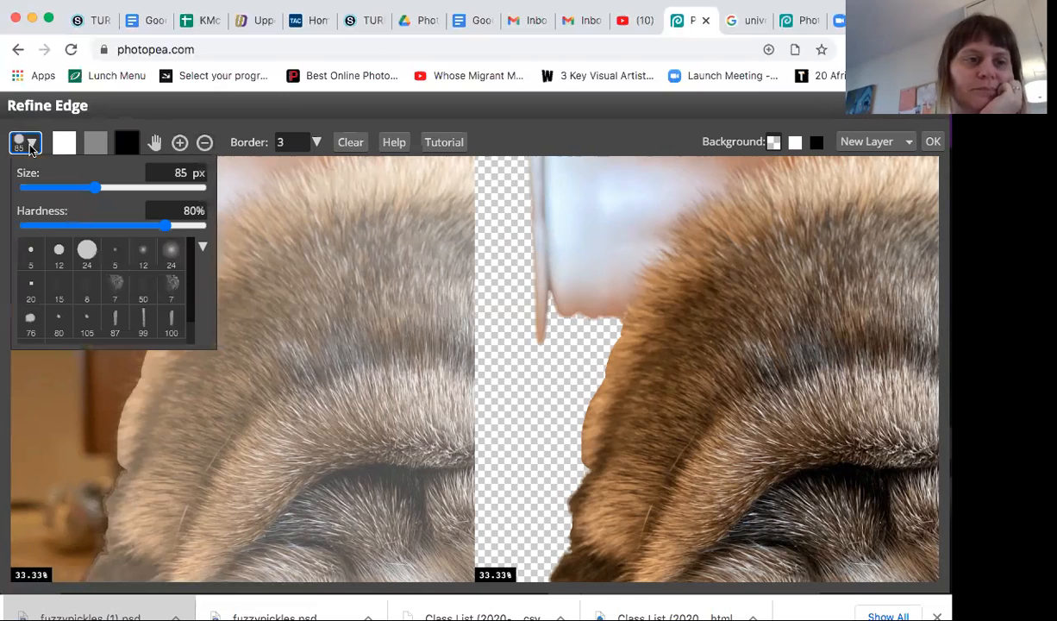
drag(93, 187, 121, 188)
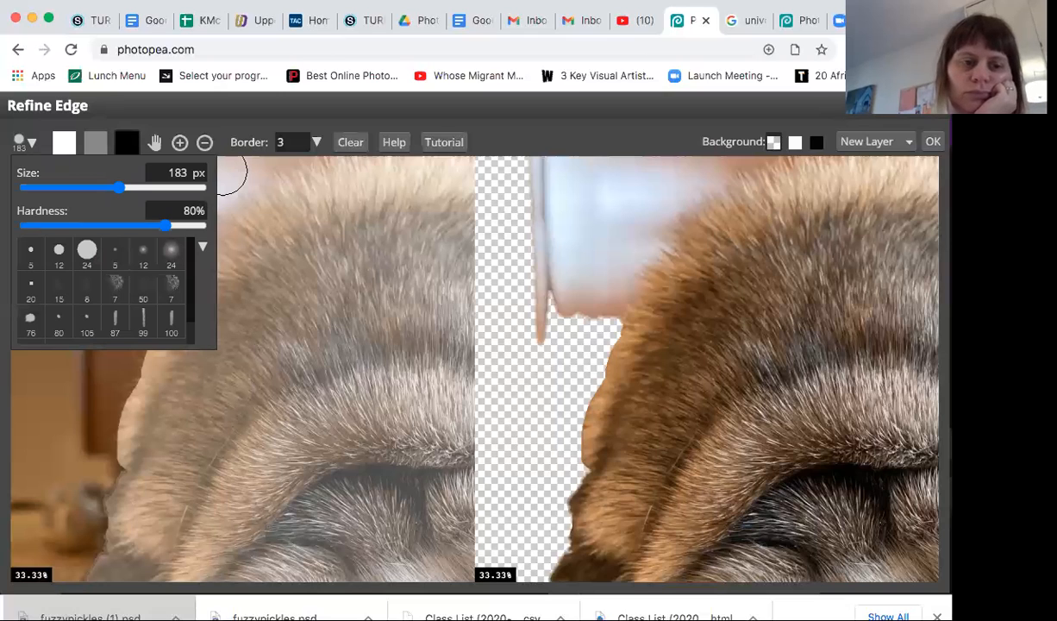
click(31, 144)
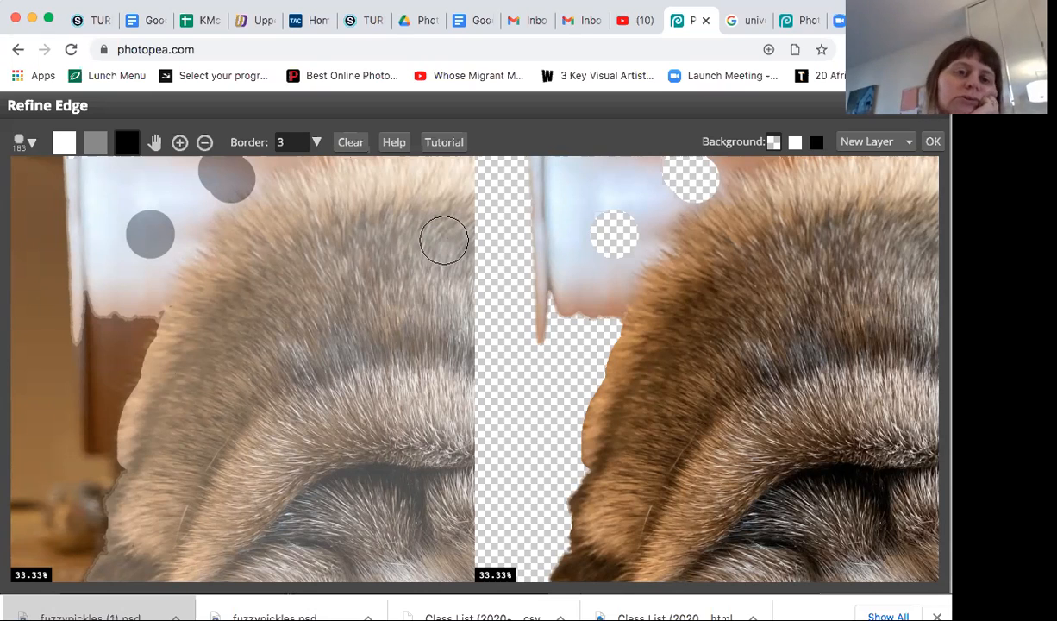
Step: Paint a background stroke across the pug's forehead fur, and cover it again with foreground
click(445, 240)
shift+click(260, 273)
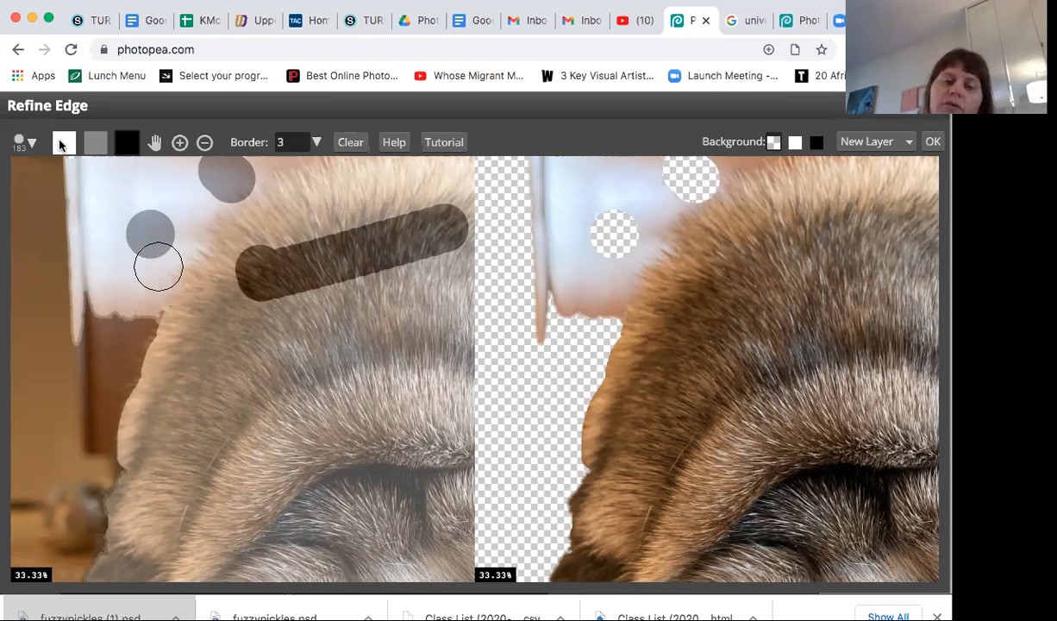
click(62, 143)
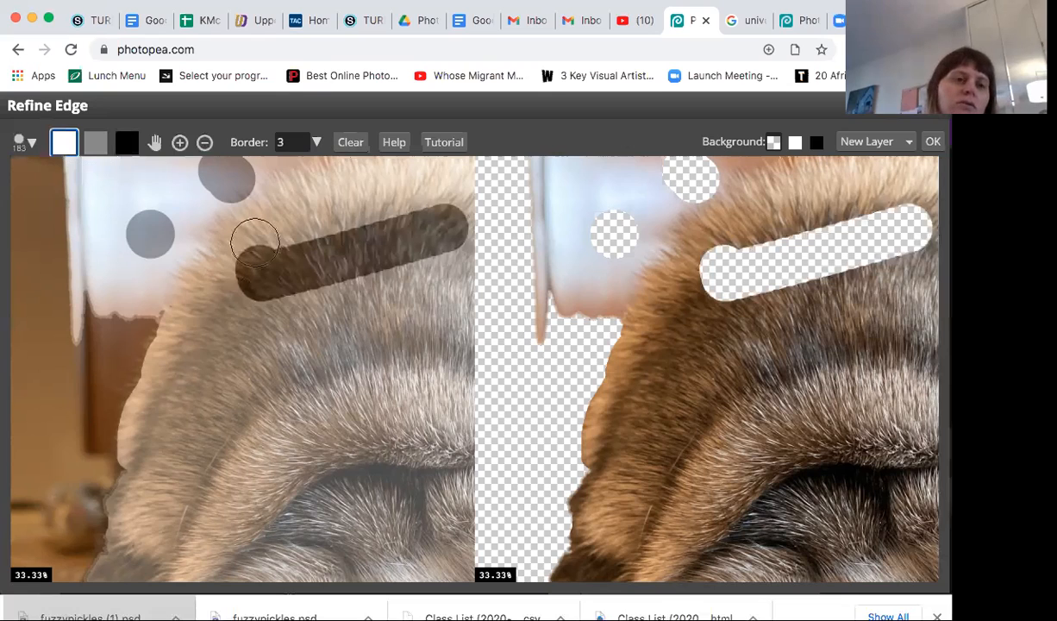
mouse_move(255, 243)
mouse_down()
mouse_move(248, 278)
mouse_move(274, 291)
mouse_move(282, 263)
mouse_move(297, 264)
mouse_move(307, 302)
mouse_move(324, 293)
mouse_move(316, 239)
mouse_move(363, 267)
mouse_move(373, 229)
mouse_move(421, 247)
mouse_move(445, 230)
mouse_move(412, 218)
mouse_up()
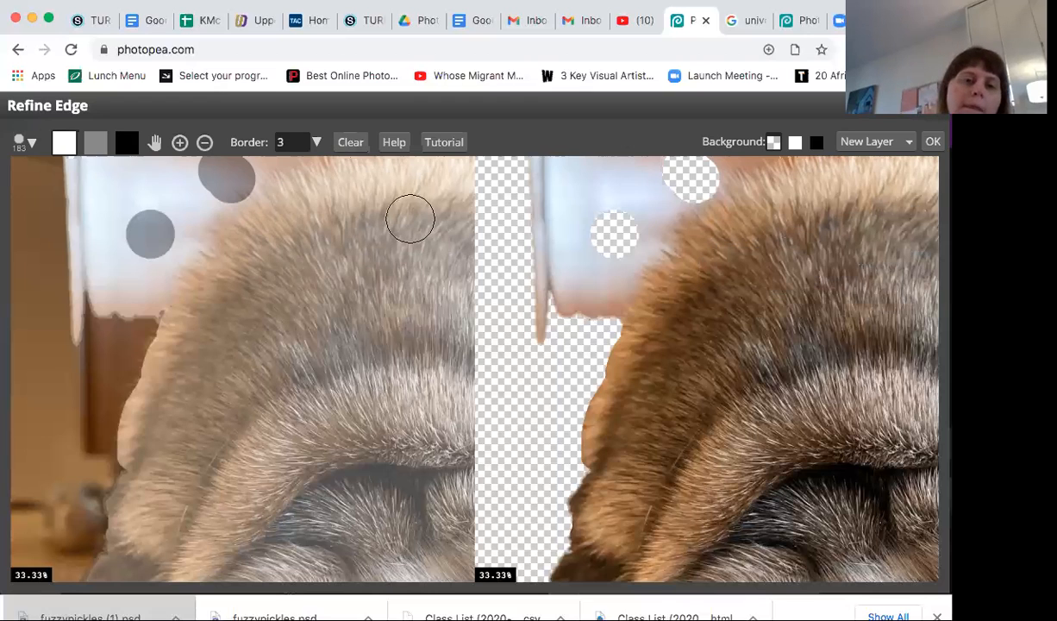
Step: Paint the leftover window and wall area beside the pug's head as background, up to the fur edge
click(127, 144)
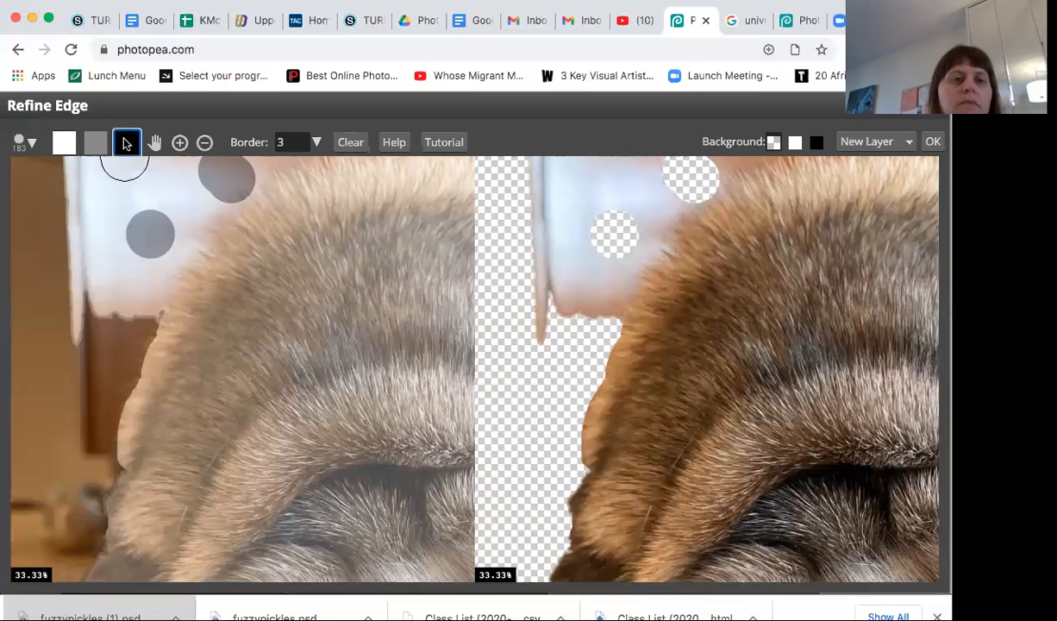
click(78, 181)
drag(75, 219, 69, 333)
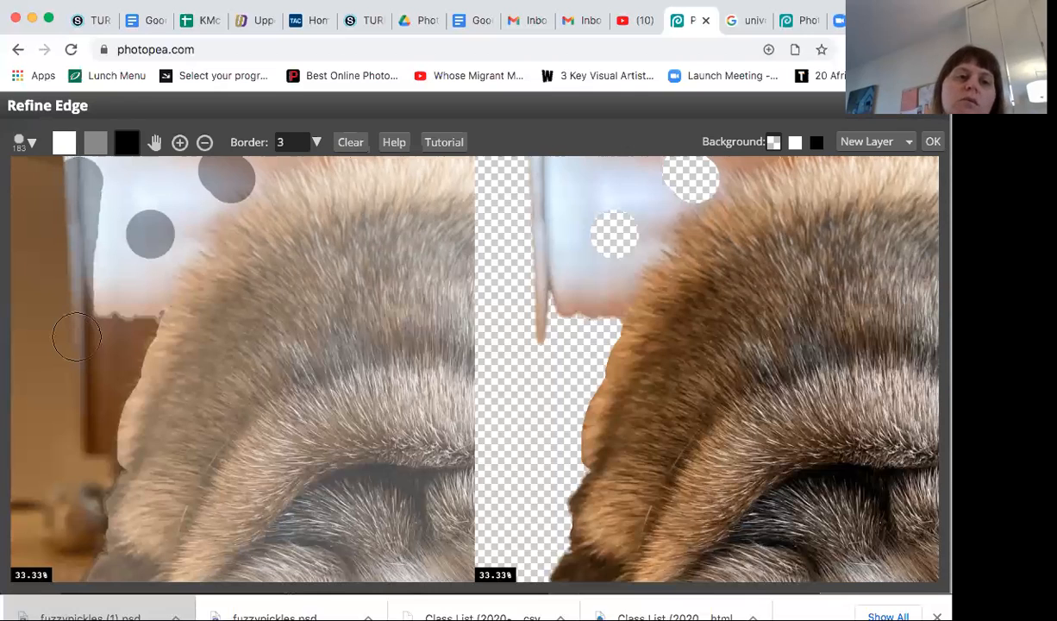
mouse_move(93, 307)
mouse_down()
mouse_move(109, 273)
mouse_move(110, 184)
mouse_up()
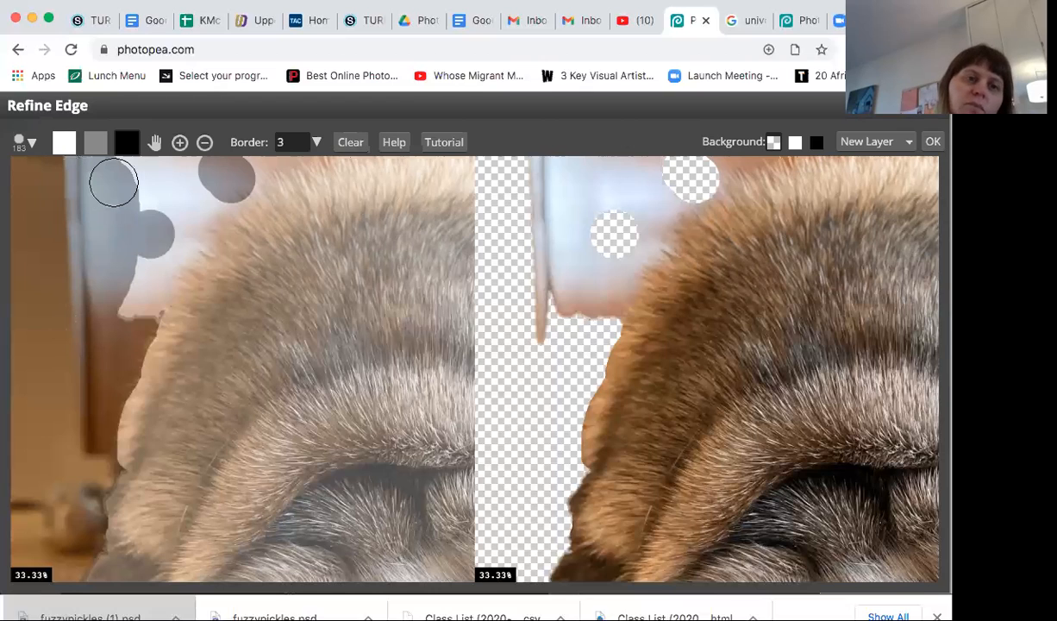
mouse_move(133, 177)
mouse_down()
mouse_move(198, 175)
mouse_move(149, 213)
mouse_move(126, 297)
mouse_up()
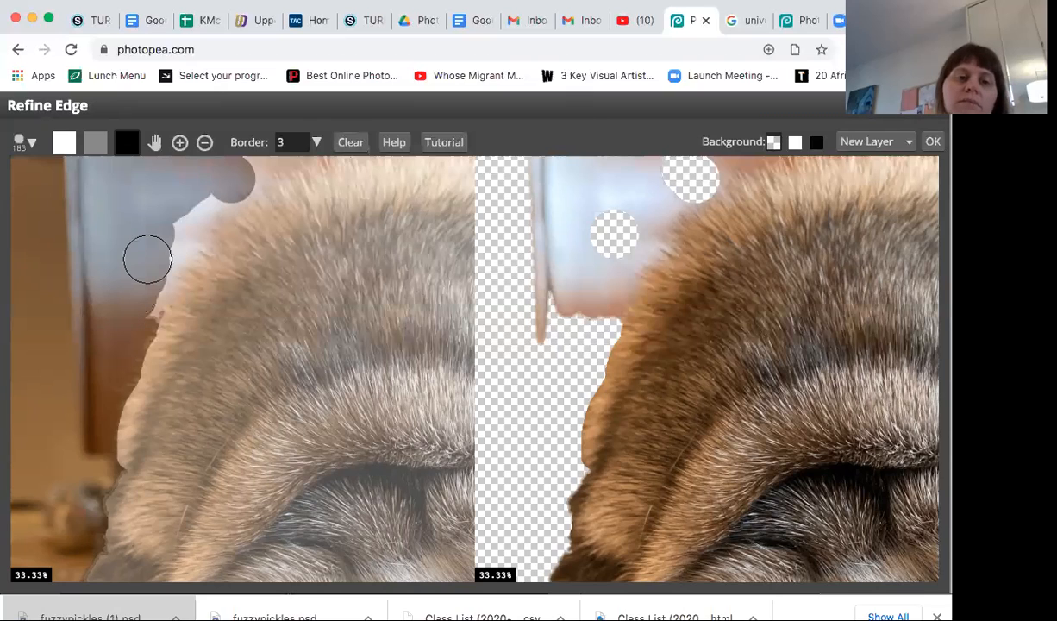
mouse_move(147, 259)
mouse_down()
mouse_move(208, 172)
mouse_move(232, 164)
mouse_up()
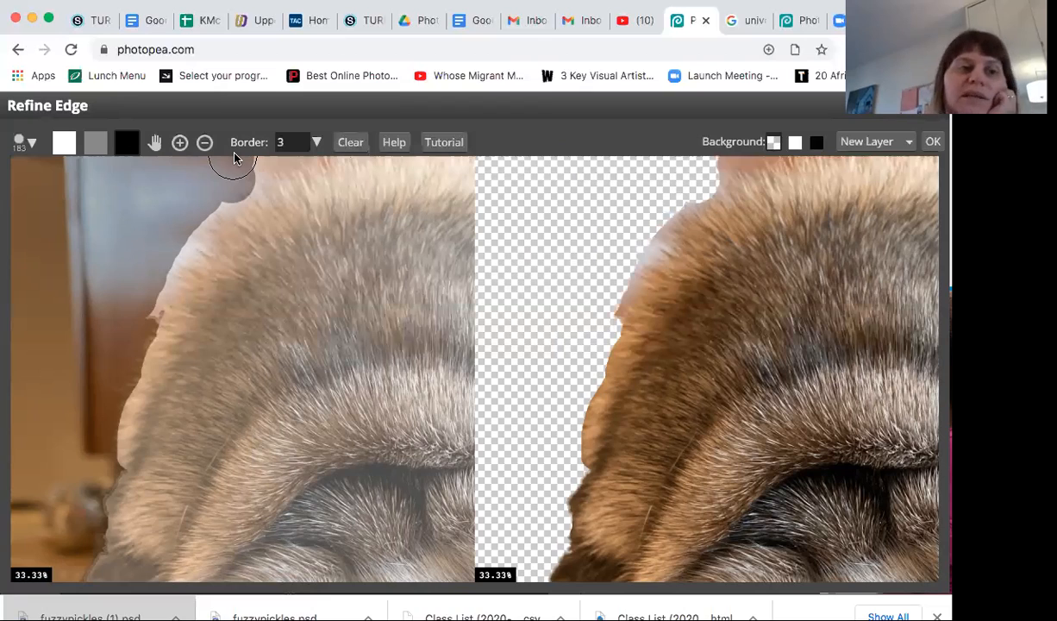
Step: Reduce the brush to 68 px and mark the remnant beside the upper edge of the pug's head as background
click(33, 143)
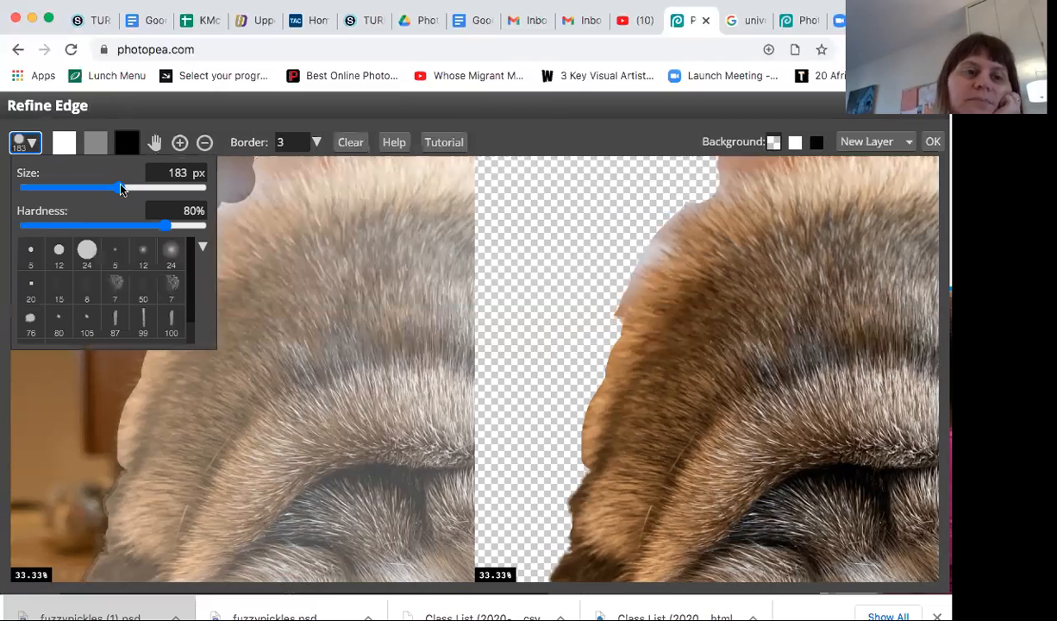
drag(120, 187, 90, 189)
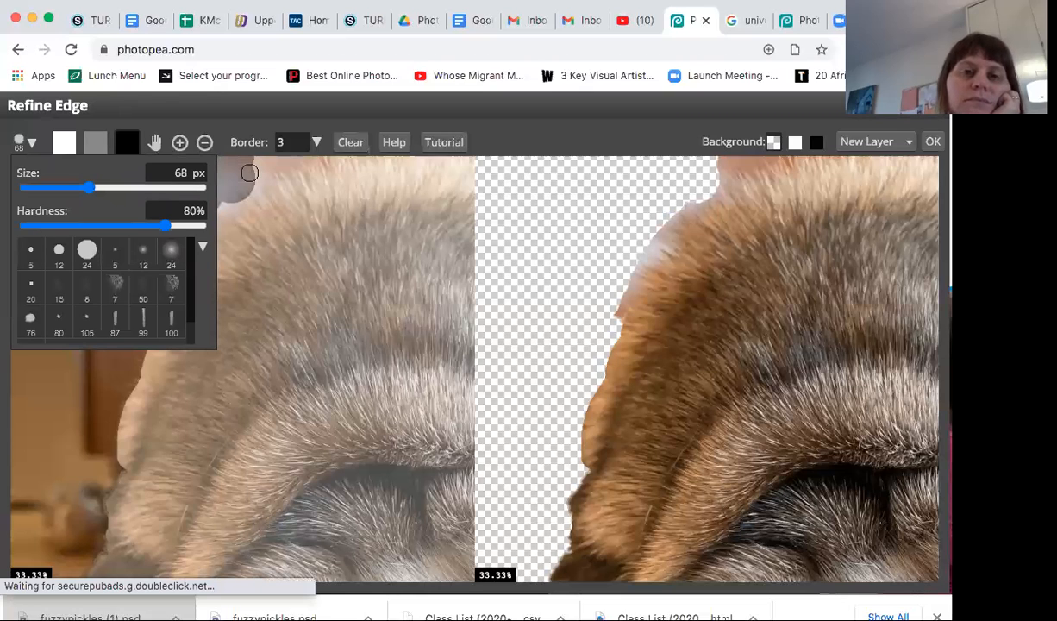
click(531, 136)
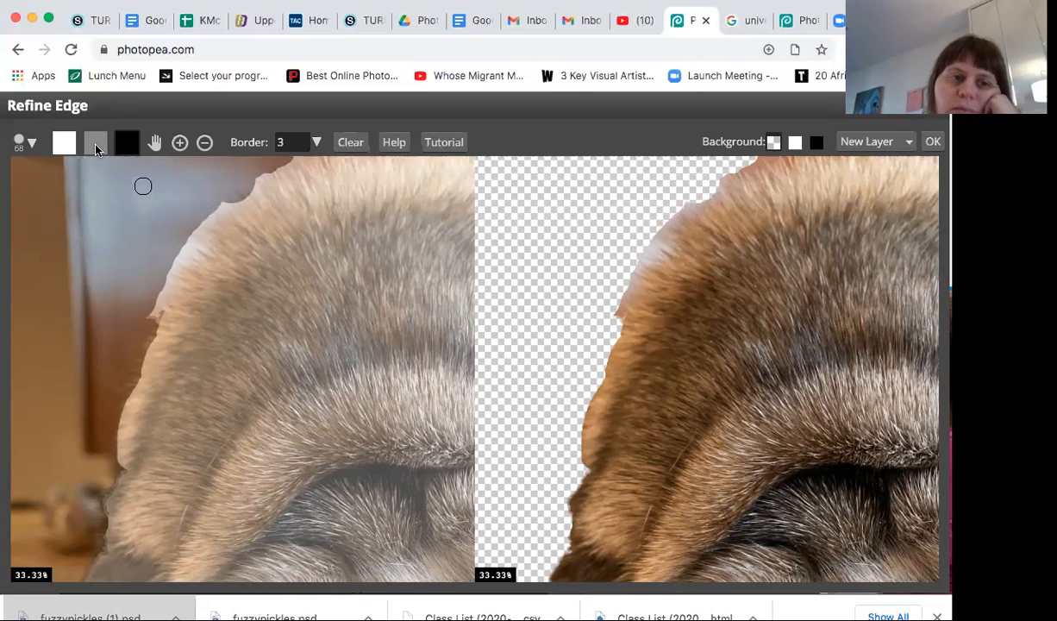
Step: Paint the border region along the furry upper-left contour of the pug's head with the 68 px brush
click(95, 147)
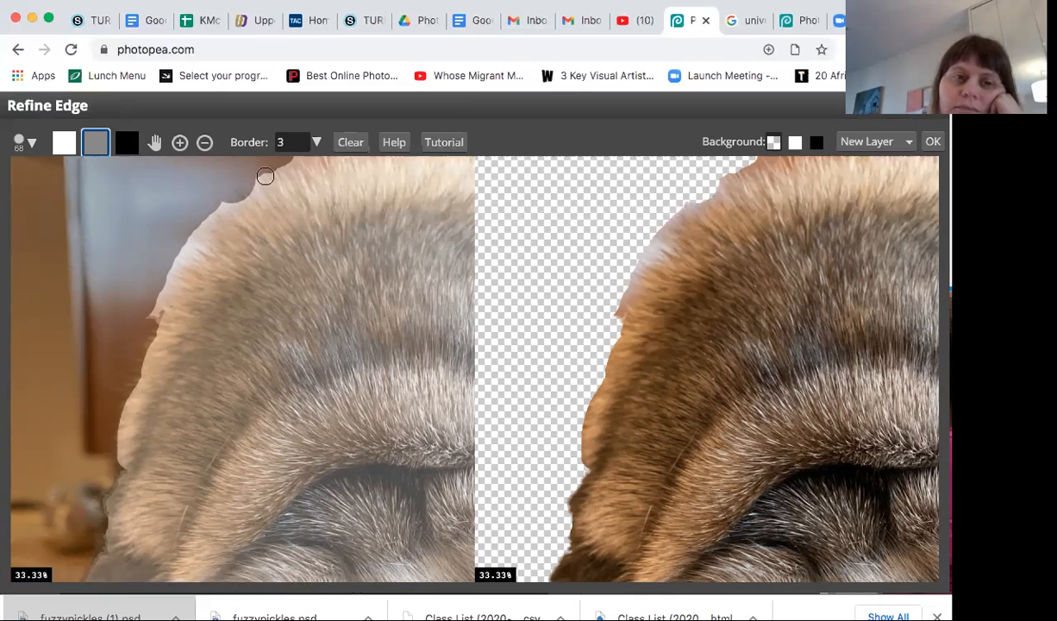
drag(266, 176, 186, 252)
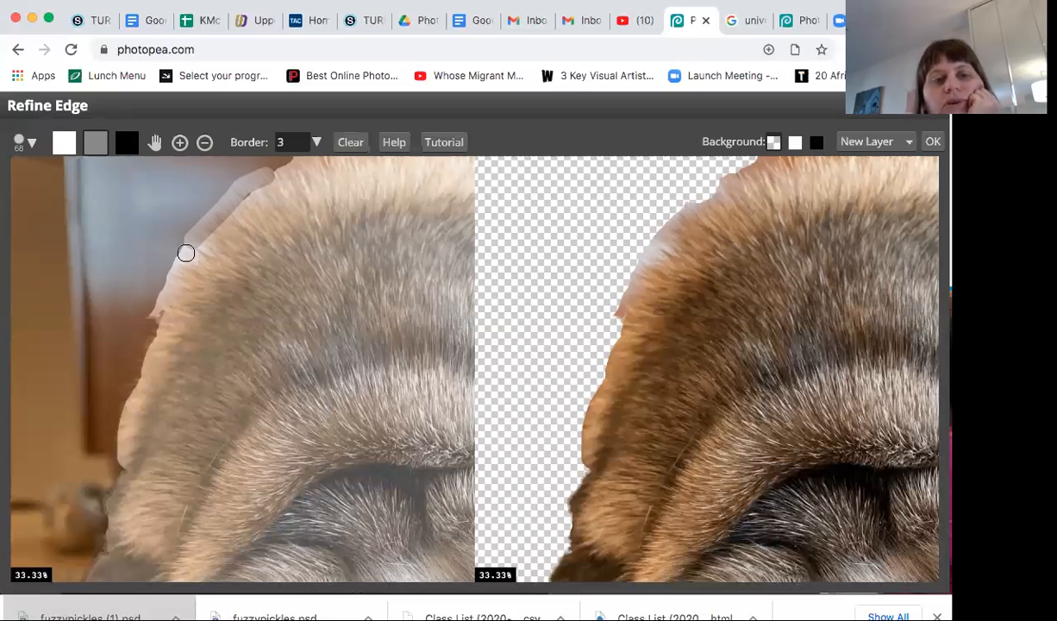
drag(186, 253, 220, 193)
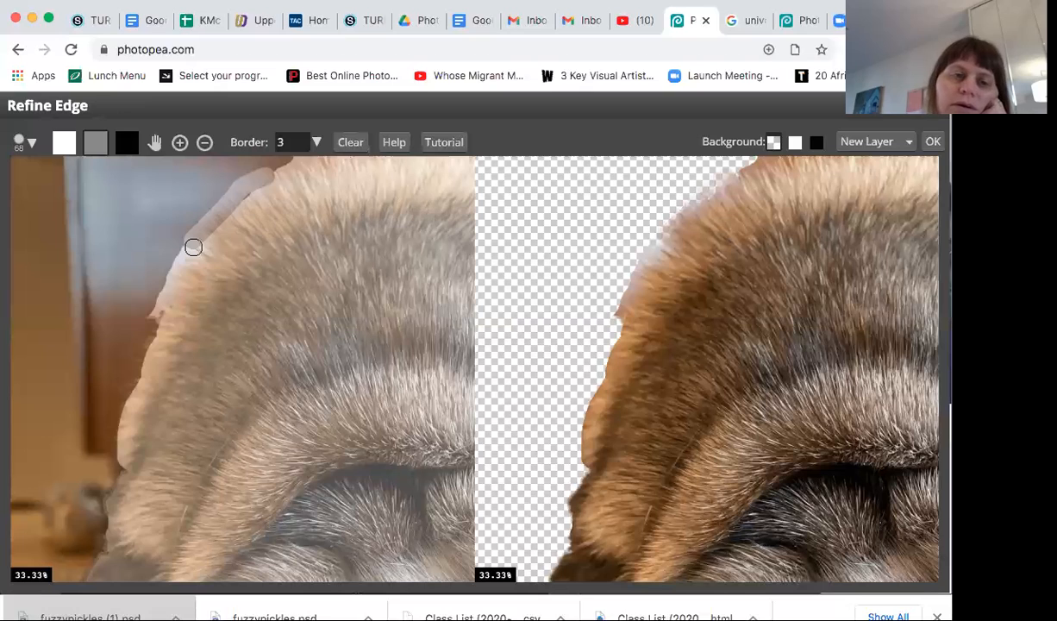
drag(193, 248, 152, 315)
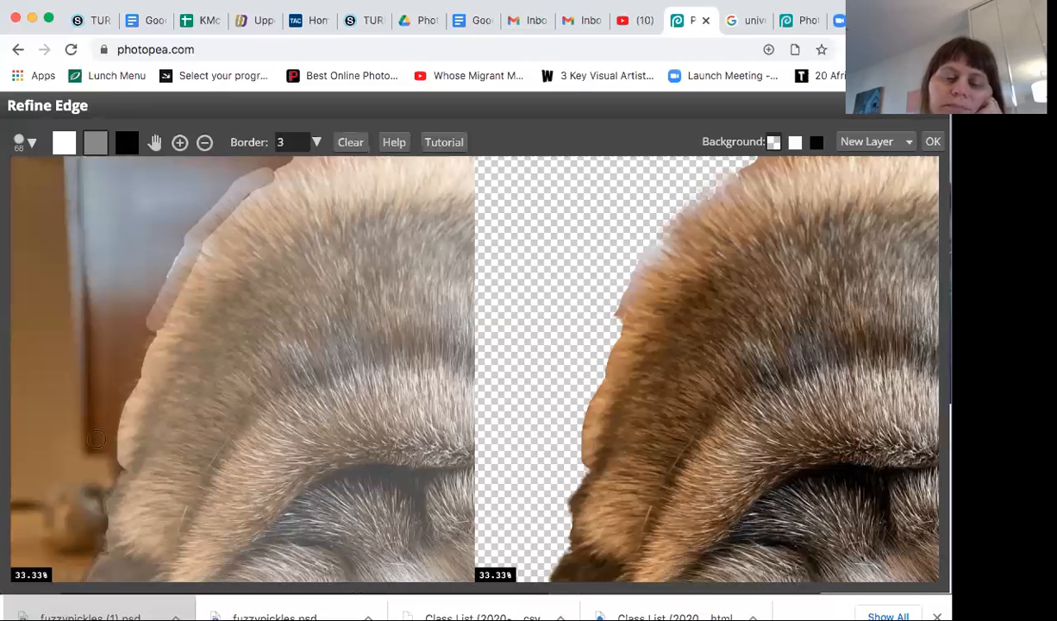